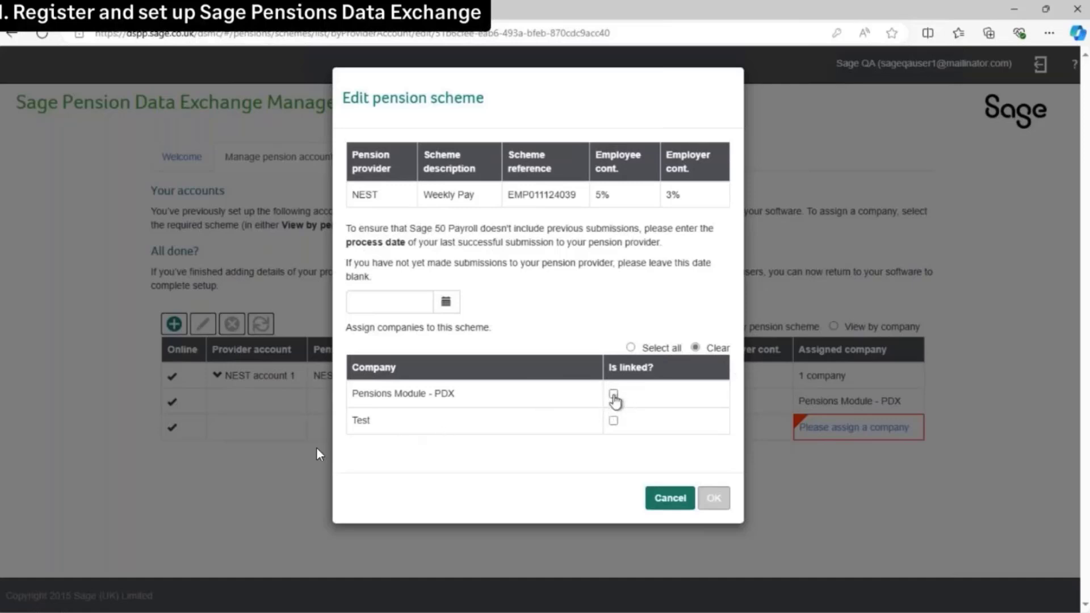
Step: Link the Weekly Pay scheme to Pensions Module - PDX and close the Management Centre
left_click(614, 394)
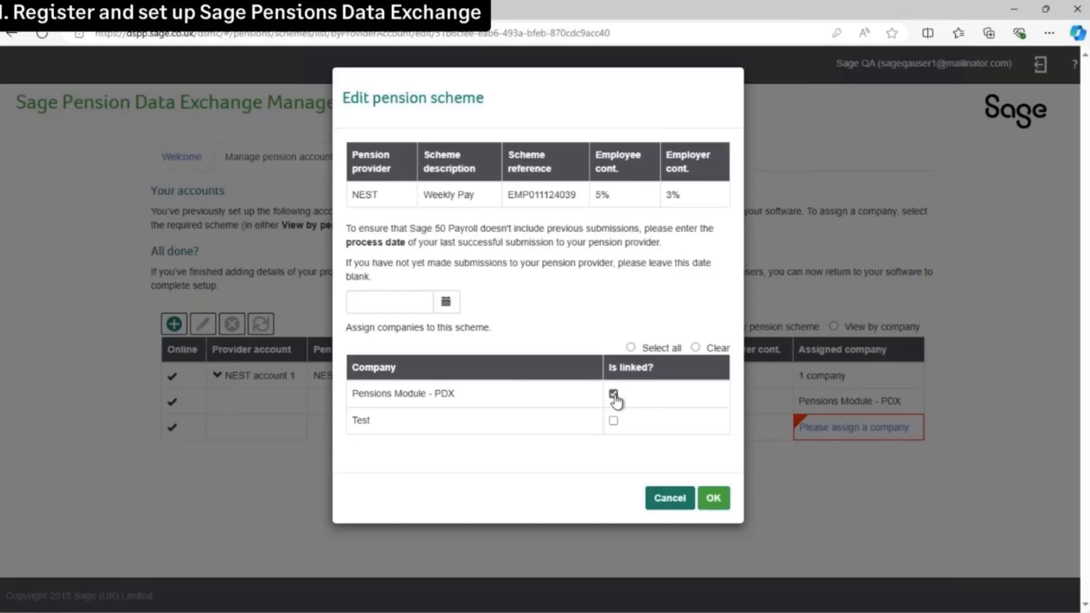
left_click(712, 502)
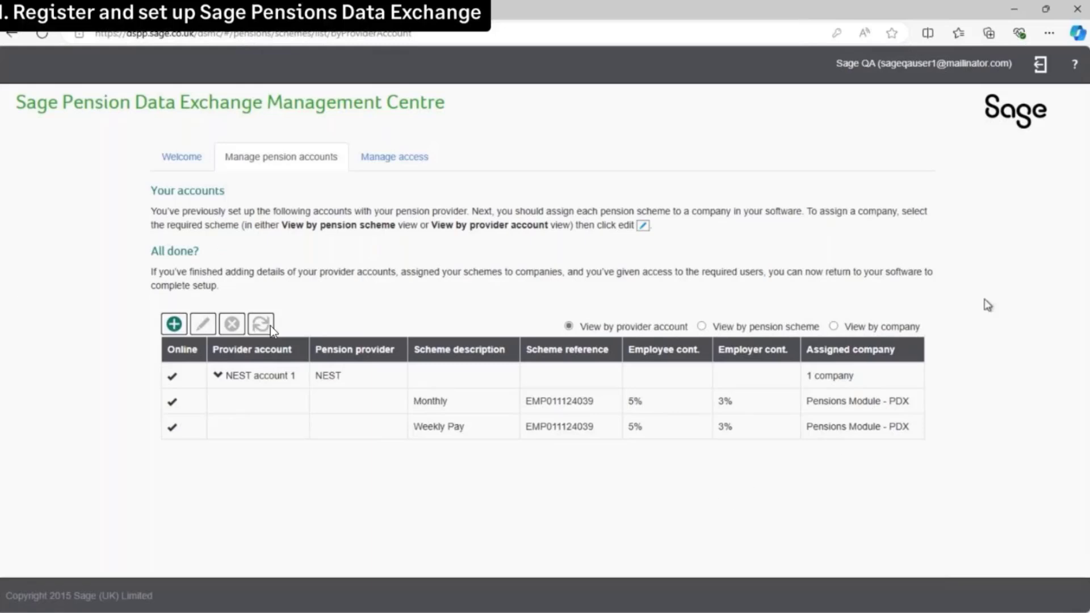
left_click(1077, 10)
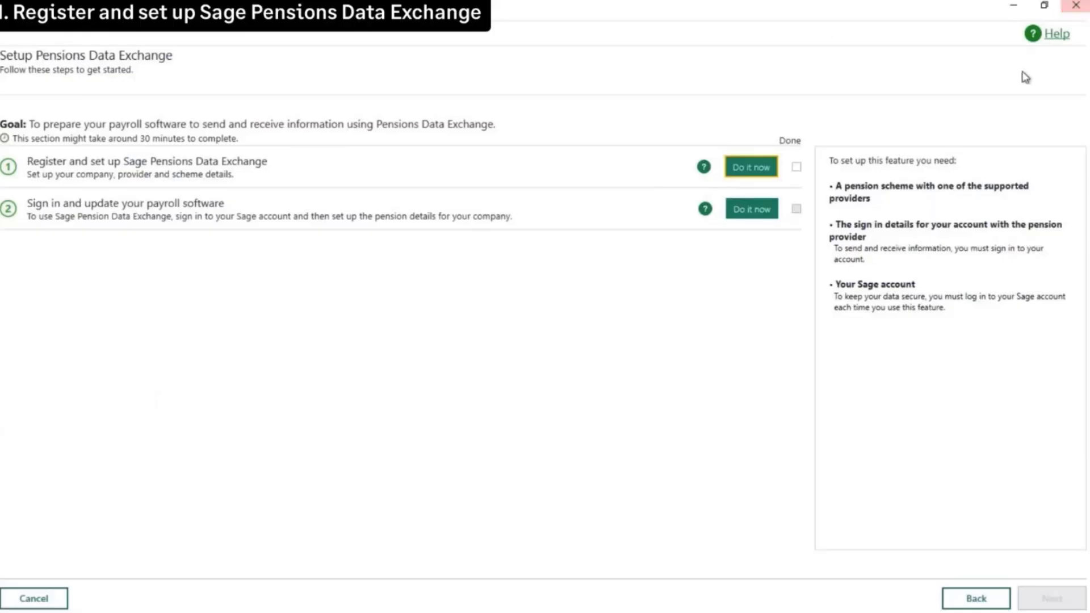
Step: Tick the registration step as done and start step 2's Sage sign-in
left_click(796, 167)
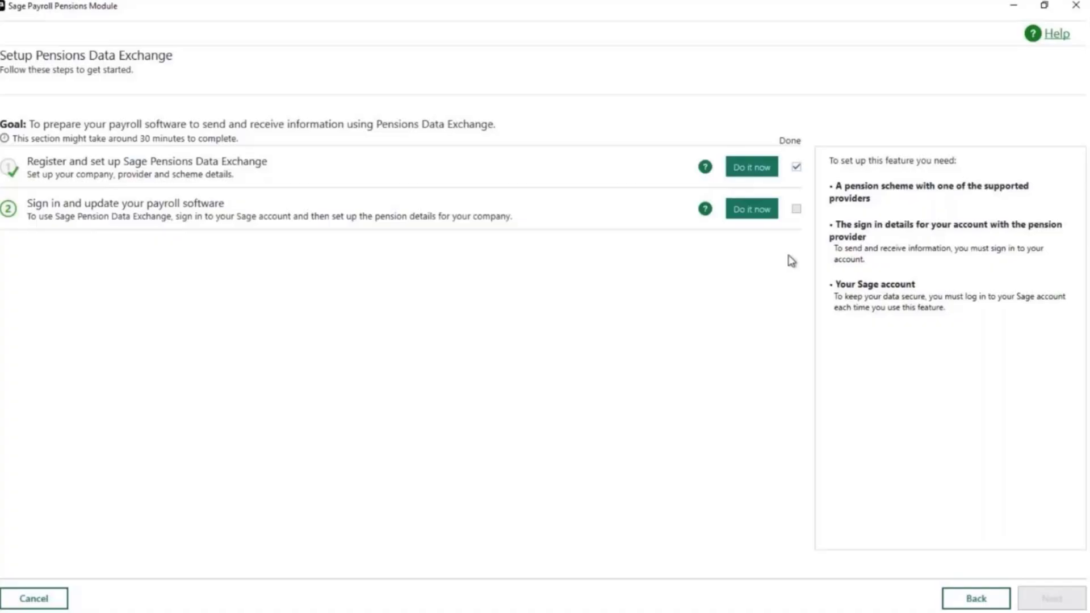
left_click(752, 211)
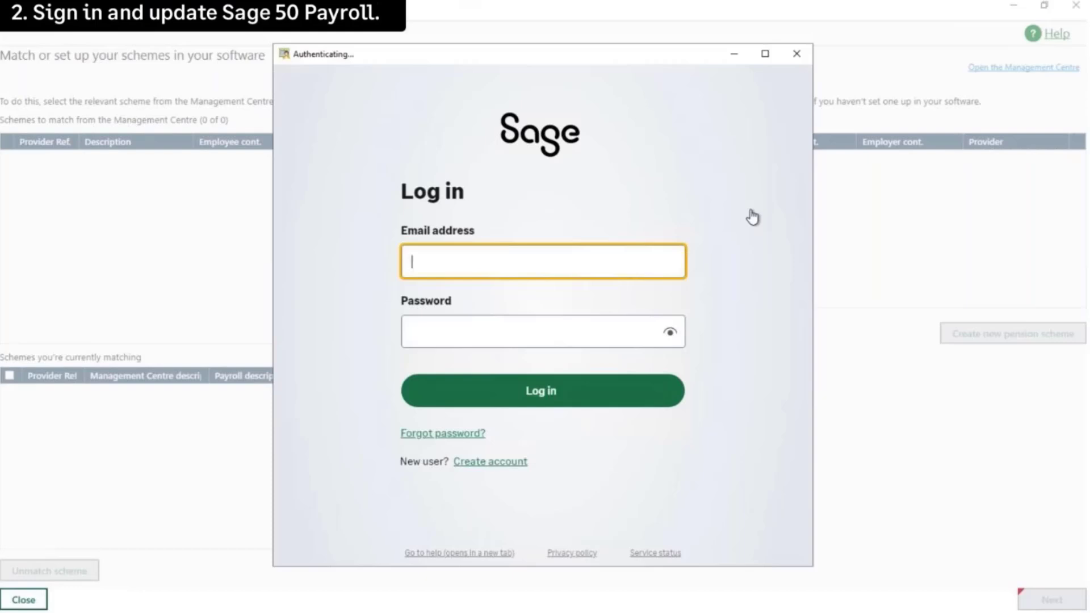
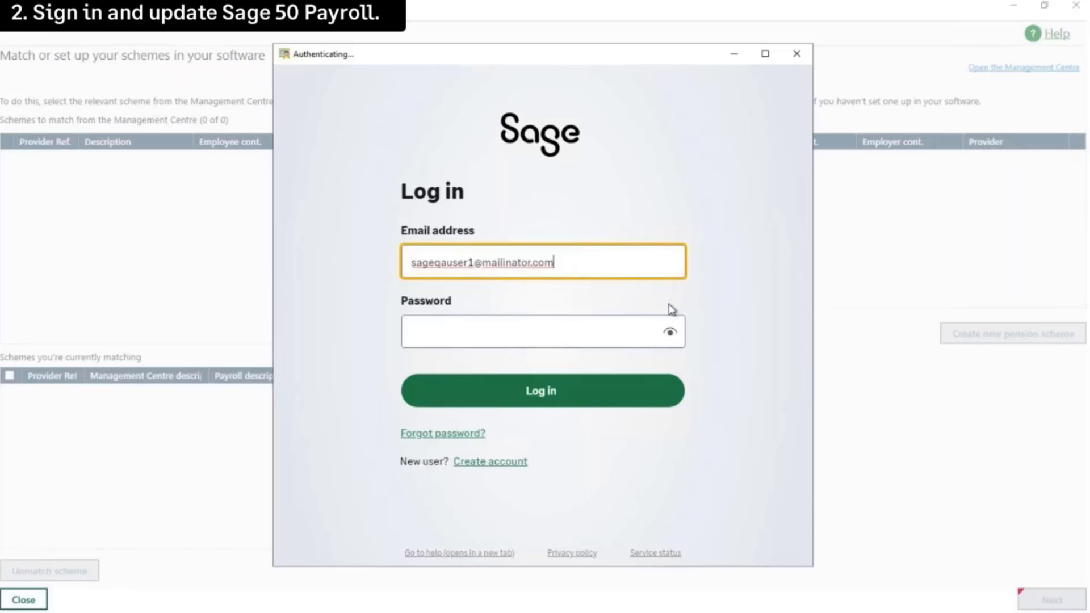
Step: Log in to the Sage account with the account e-mail address and password
left_click(623, 330)
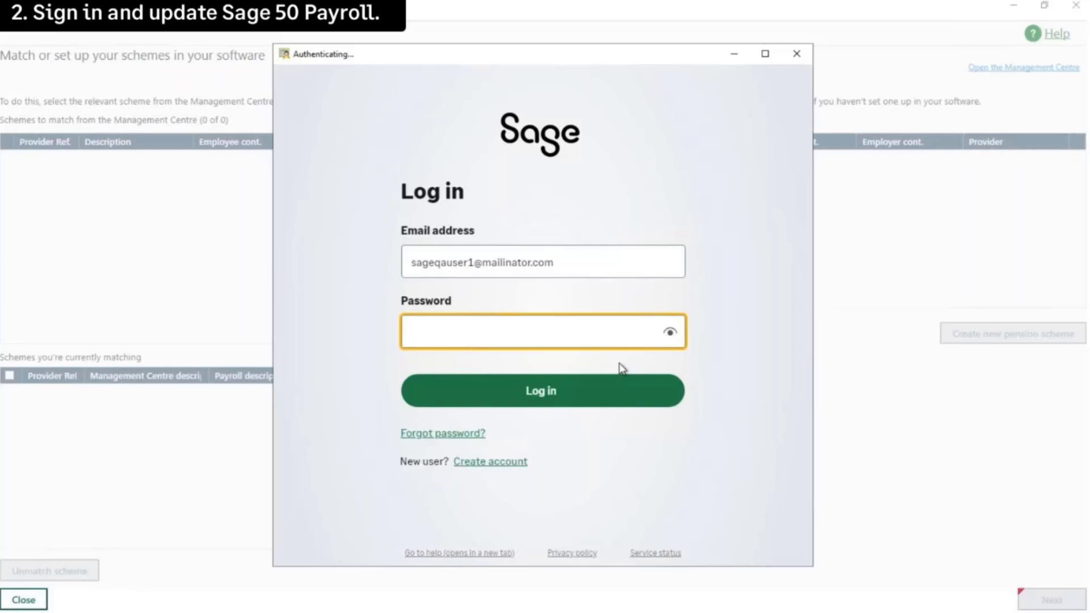
type("••••••••")
left_click(621, 364)
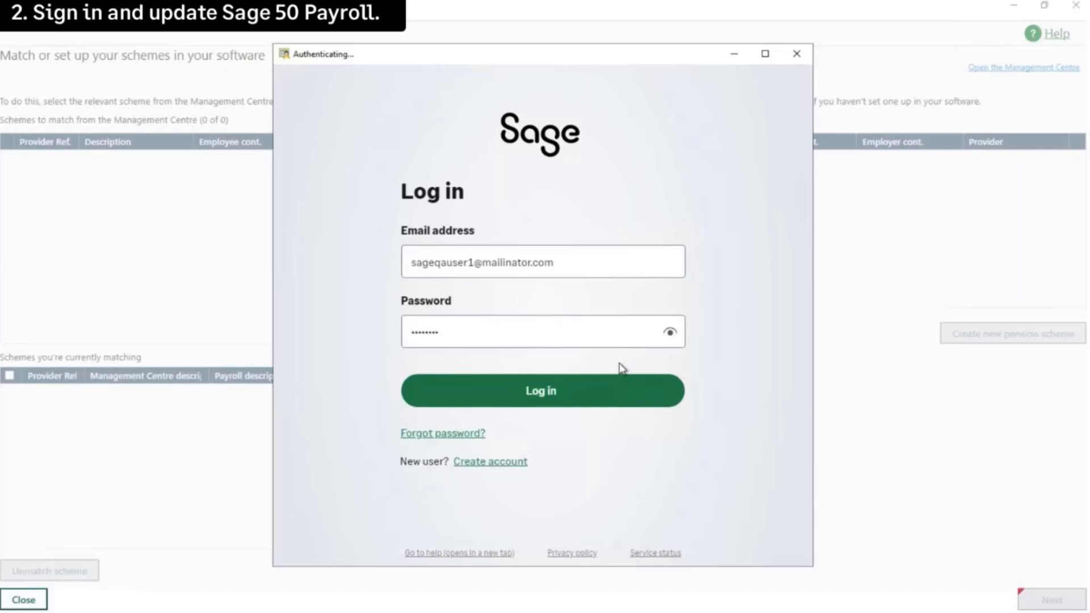
left_click(549, 403)
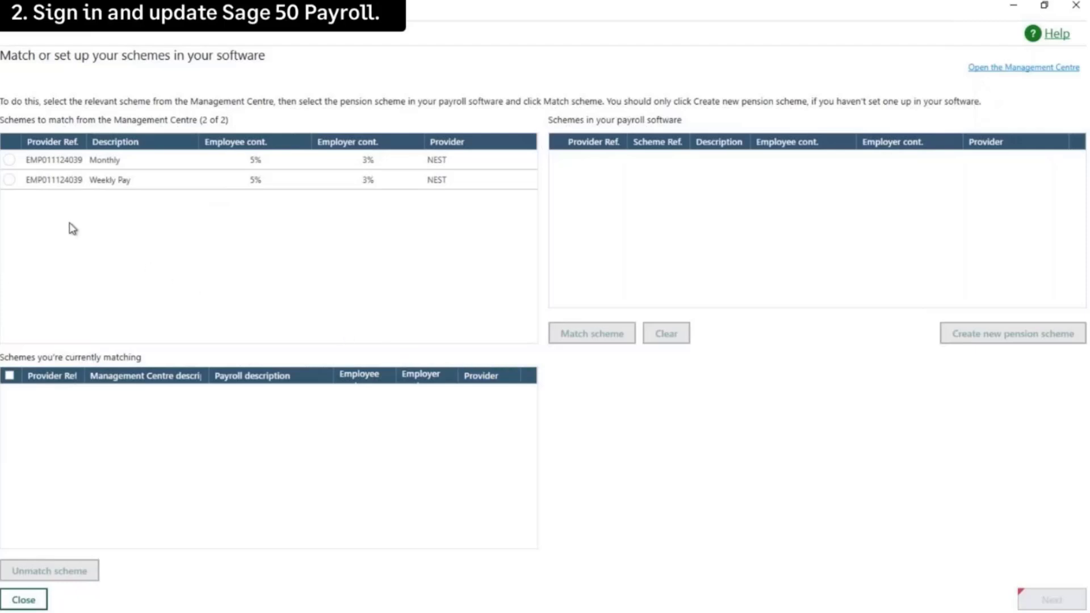
Step: Match the Weekly Pay and Monthly NEST schemes each to NEST Pension, then continue
left_click(10, 180)
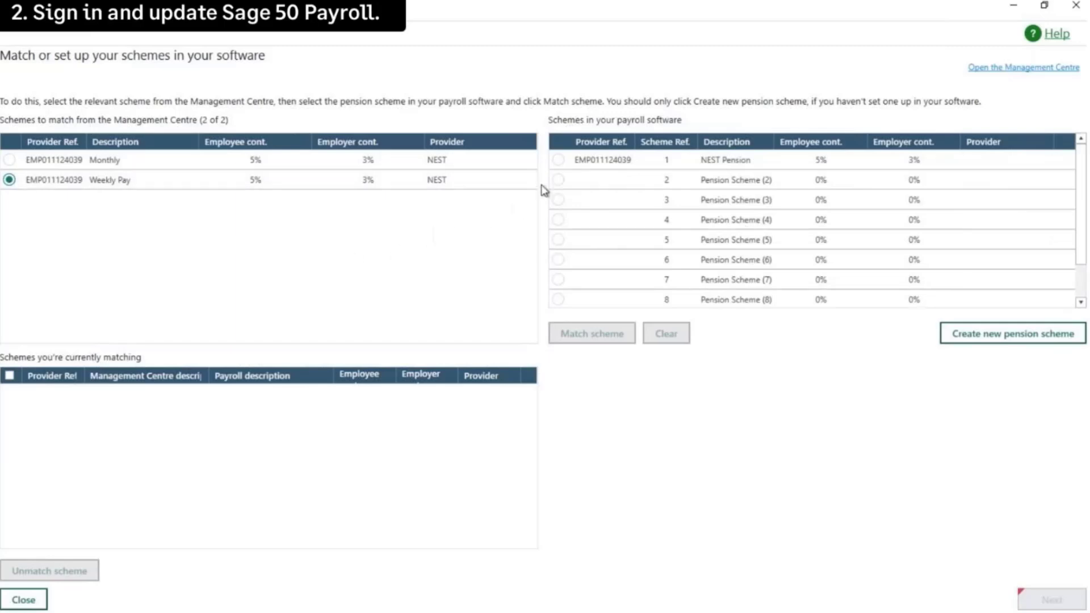
left_click(559, 162)
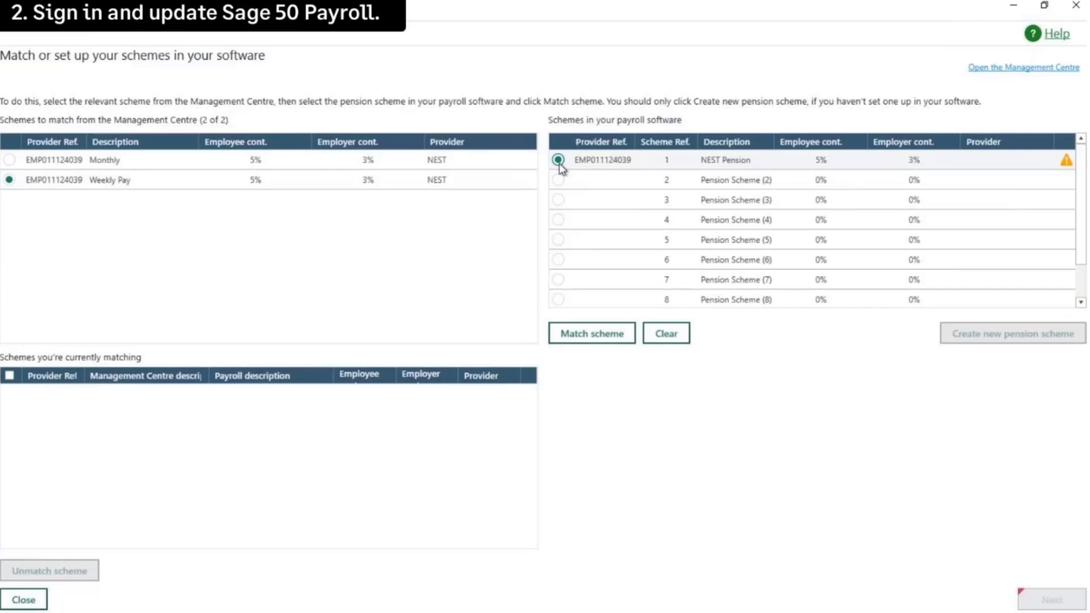
left_click(592, 335)
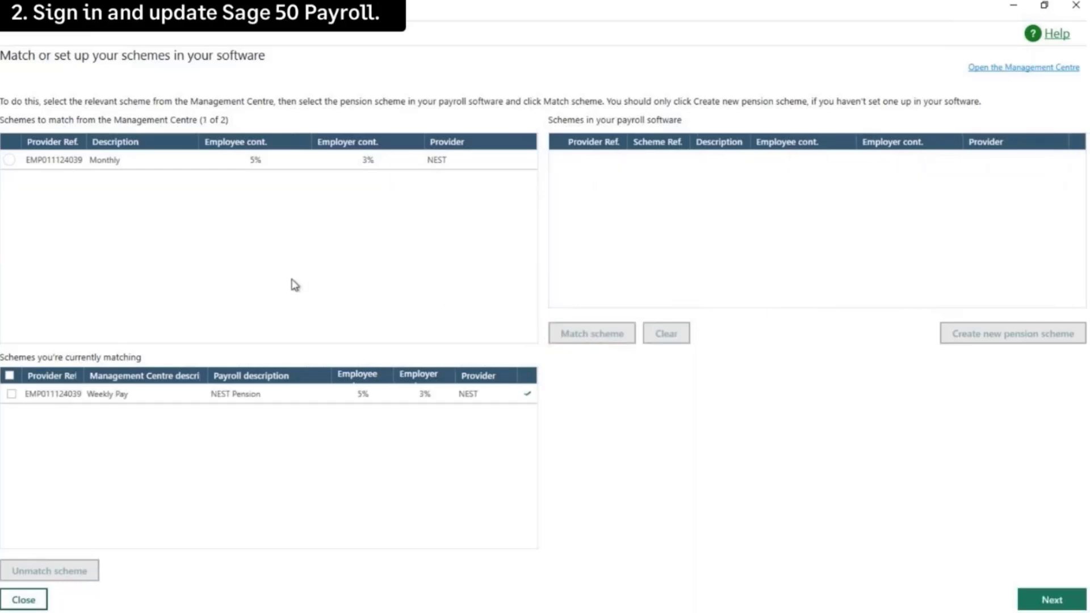
left_click(10, 160)
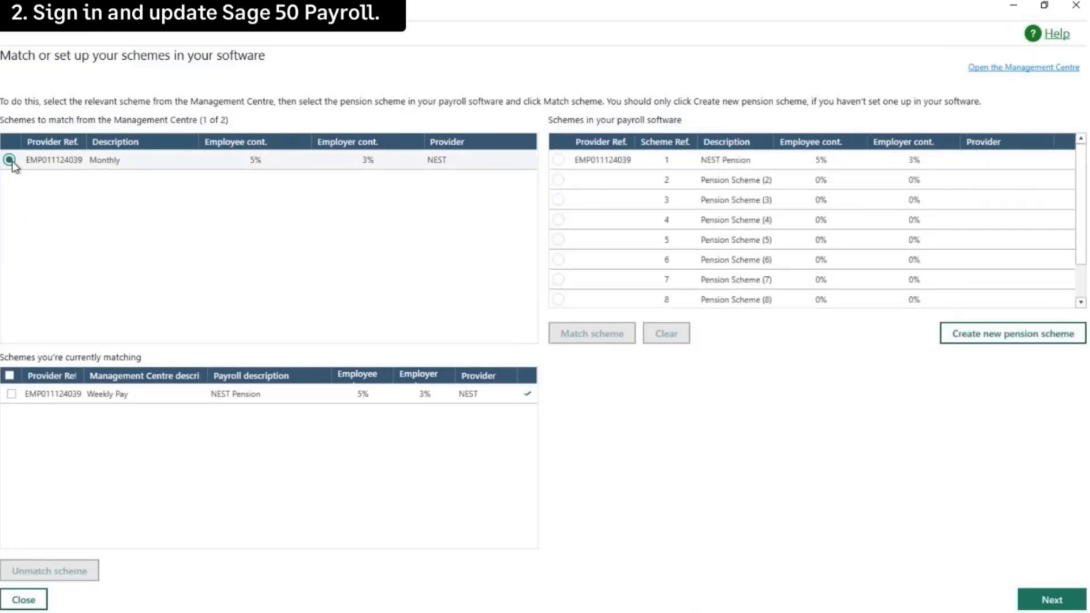
left_click(558, 160)
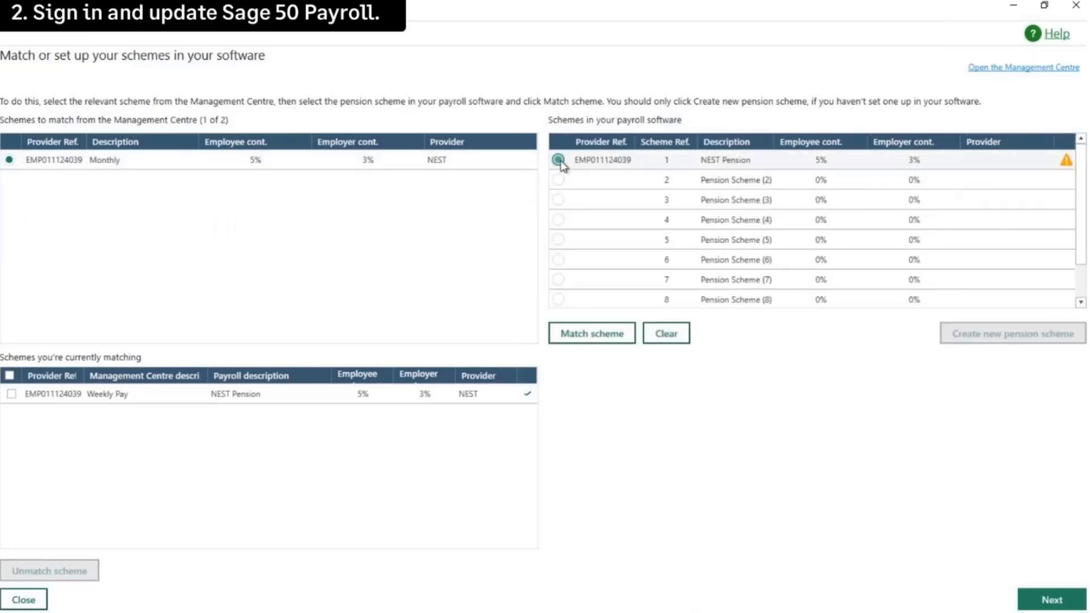
left_click(585, 335)
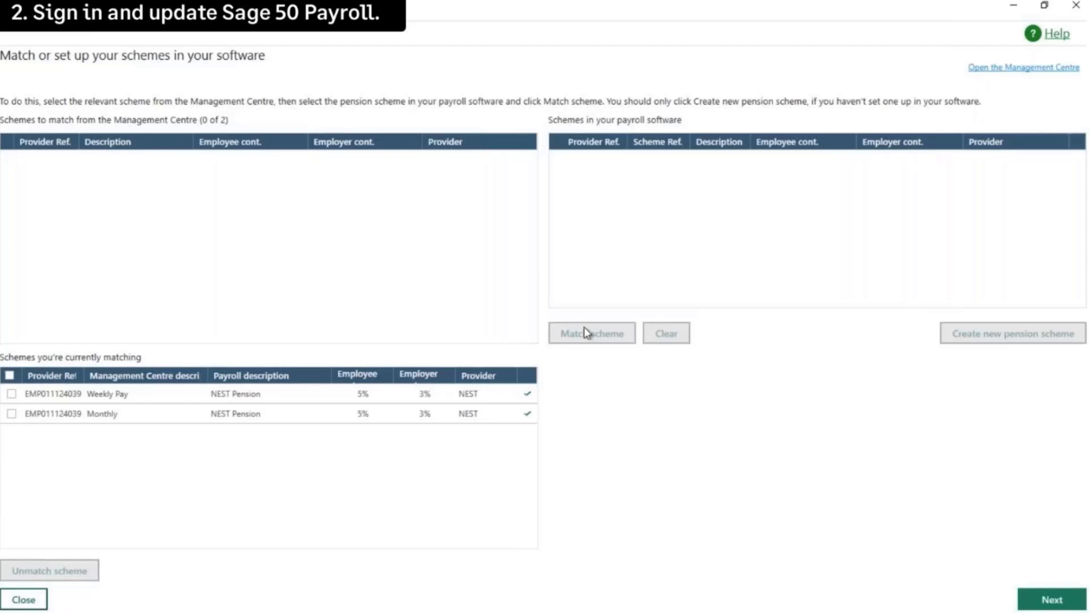
left_click(1047, 602)
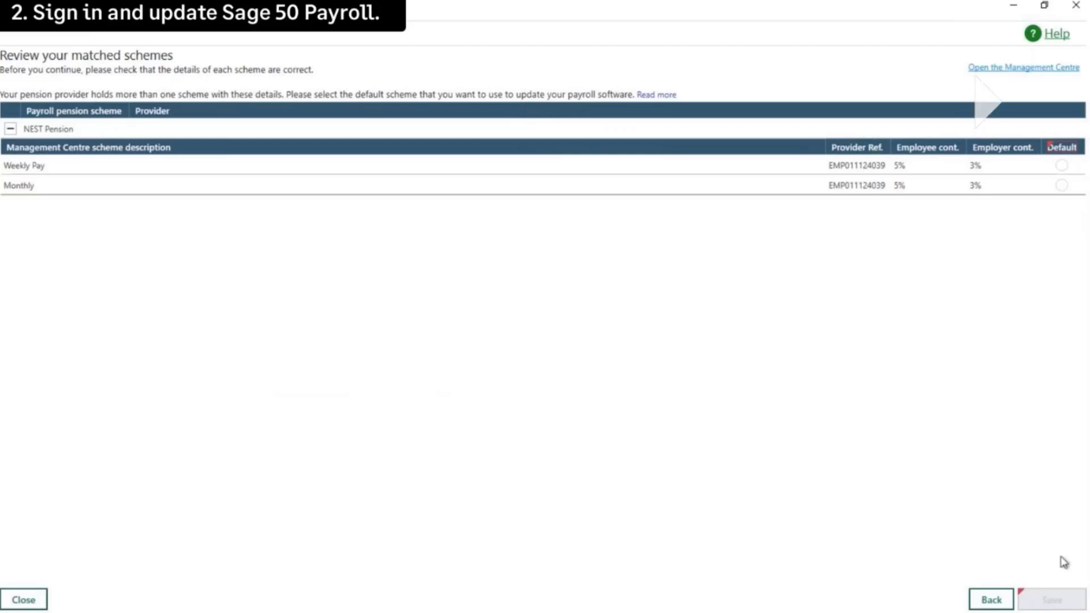
Step: Make Weekly Pay the default scheme, save, and agree to take a backup first
left_click(1061, 165)
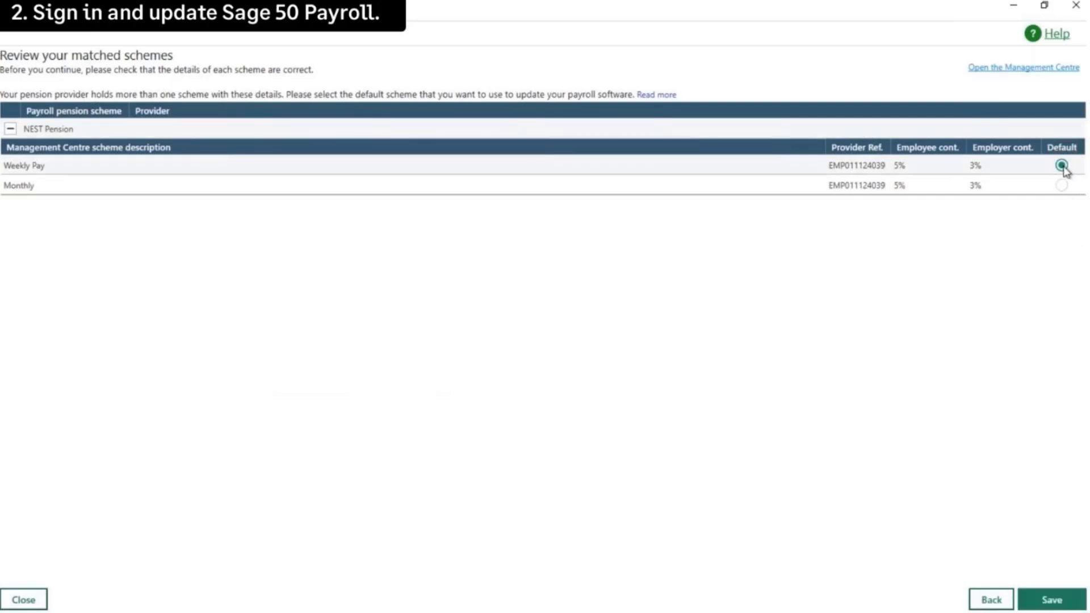
left_click(1050, 601)
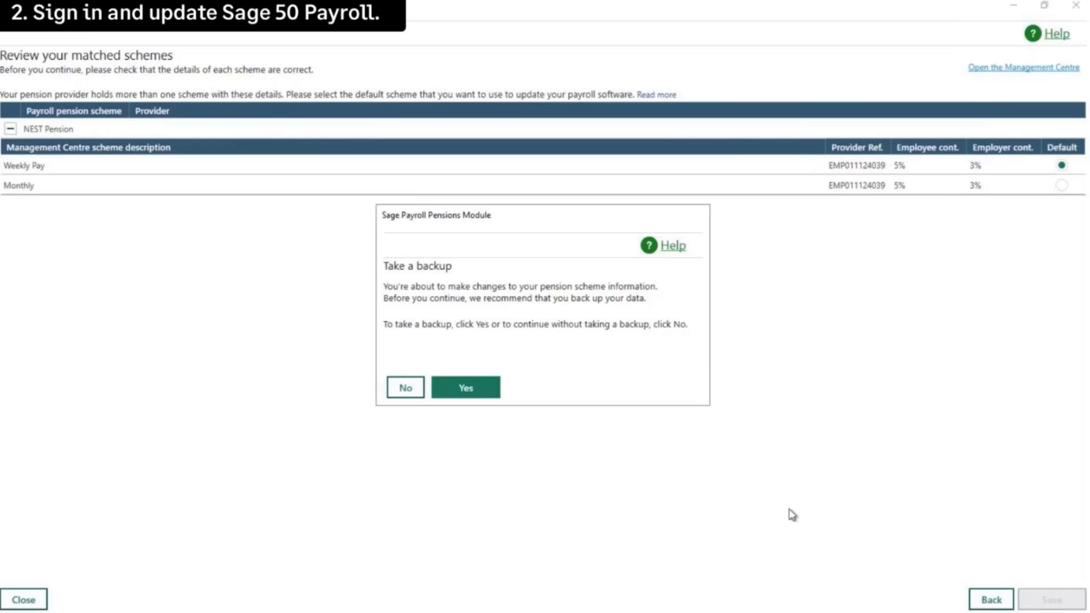
left_click(486, 392)
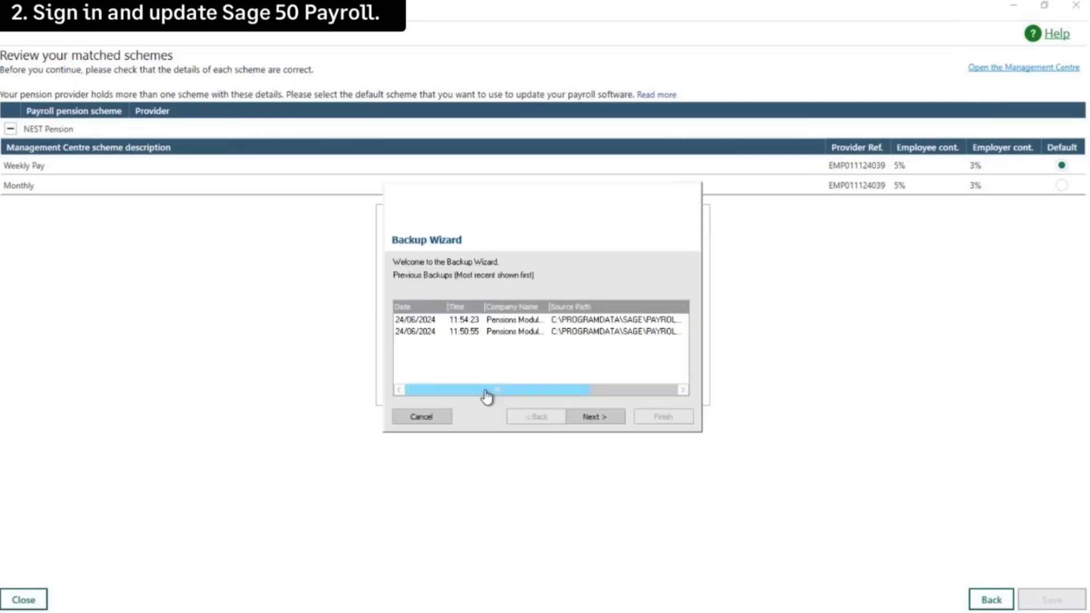
left_click(593, 418)
left_click(592, 417)
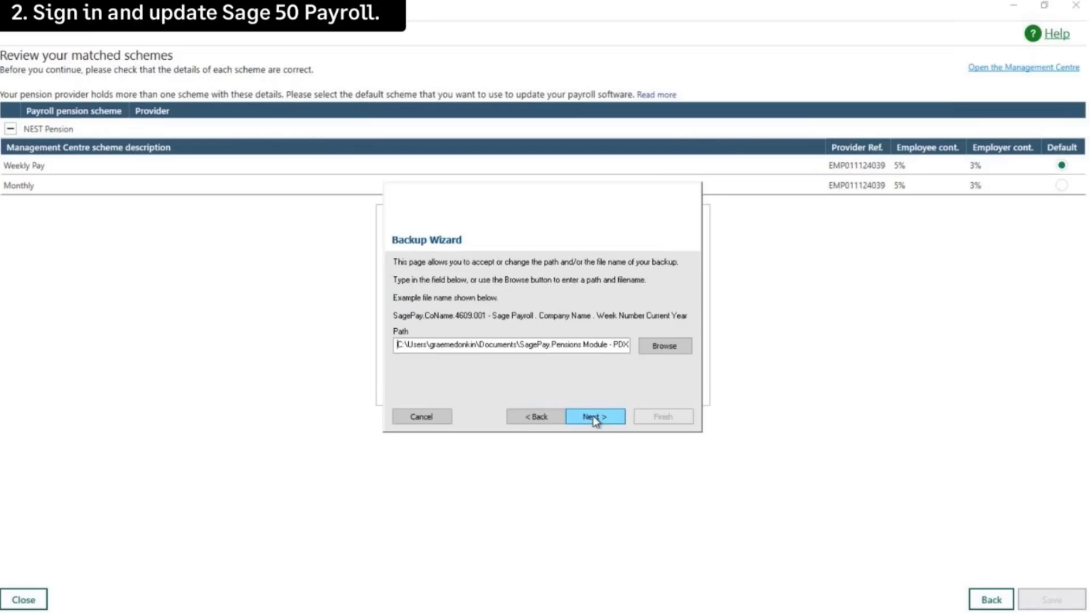
Step: Back up the data as 'PDX setup SagePay.Pensions Module - PDX.0924' and finish the review
left_click(662, 347)
key("Home")
type("PDX setup")
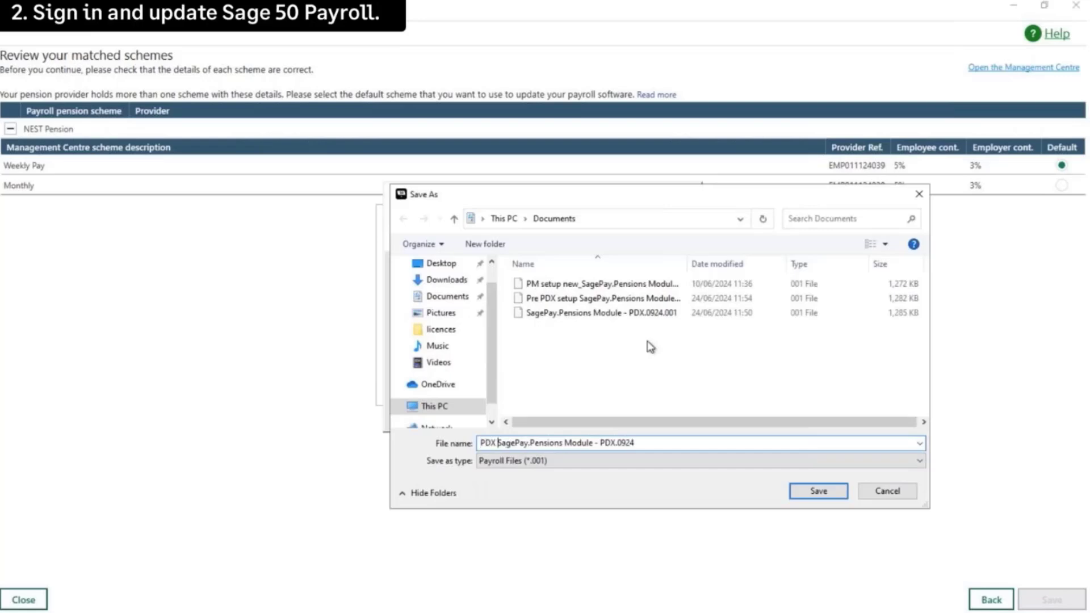
left_click(821, 491)
left_click(606, 416)
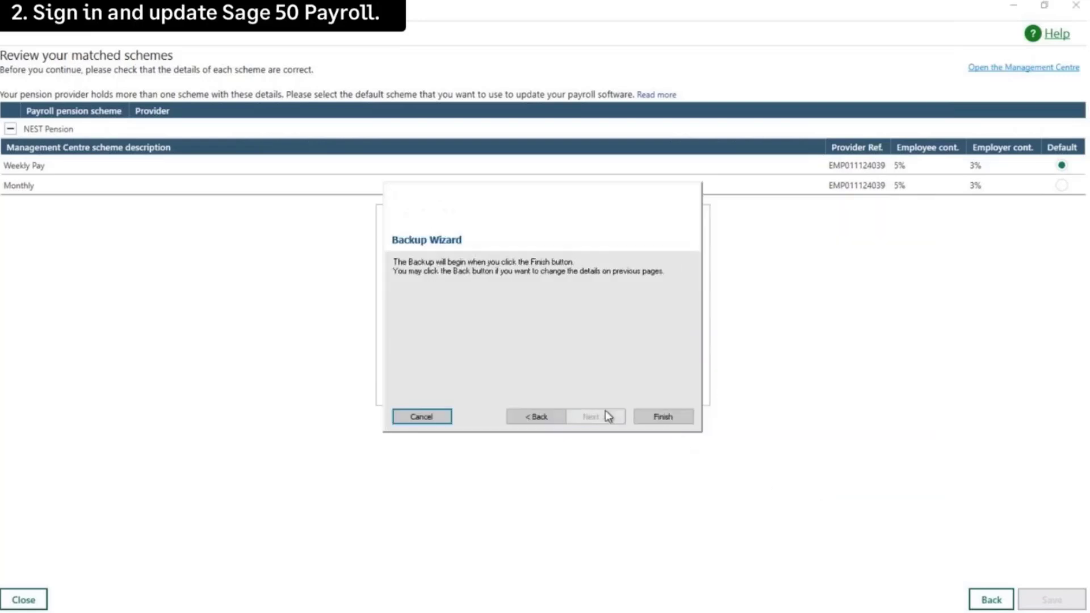
left_click(663, 418)
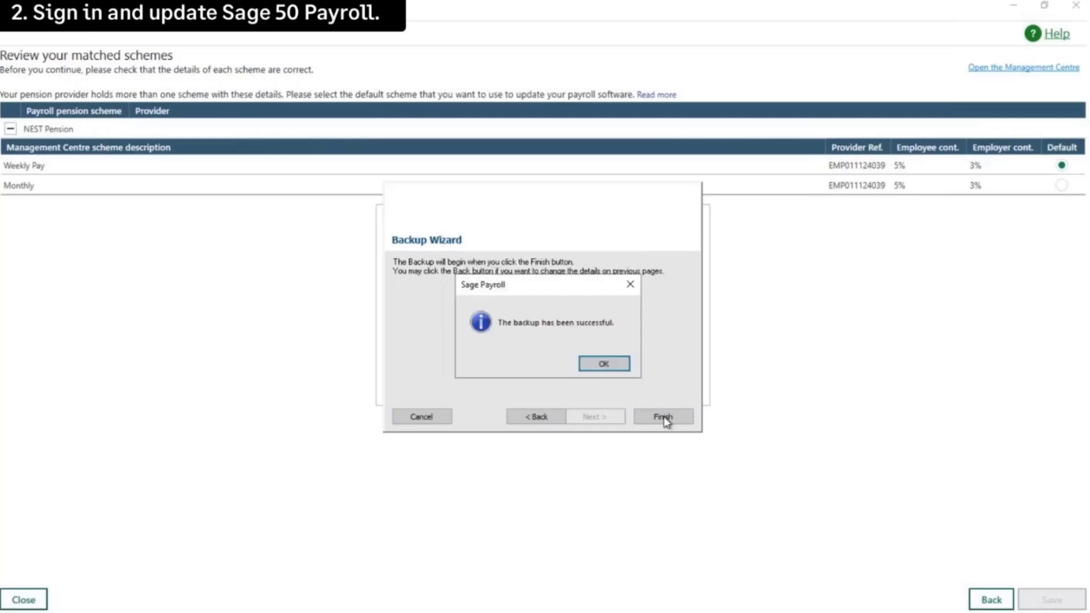
left_click(610, 365)
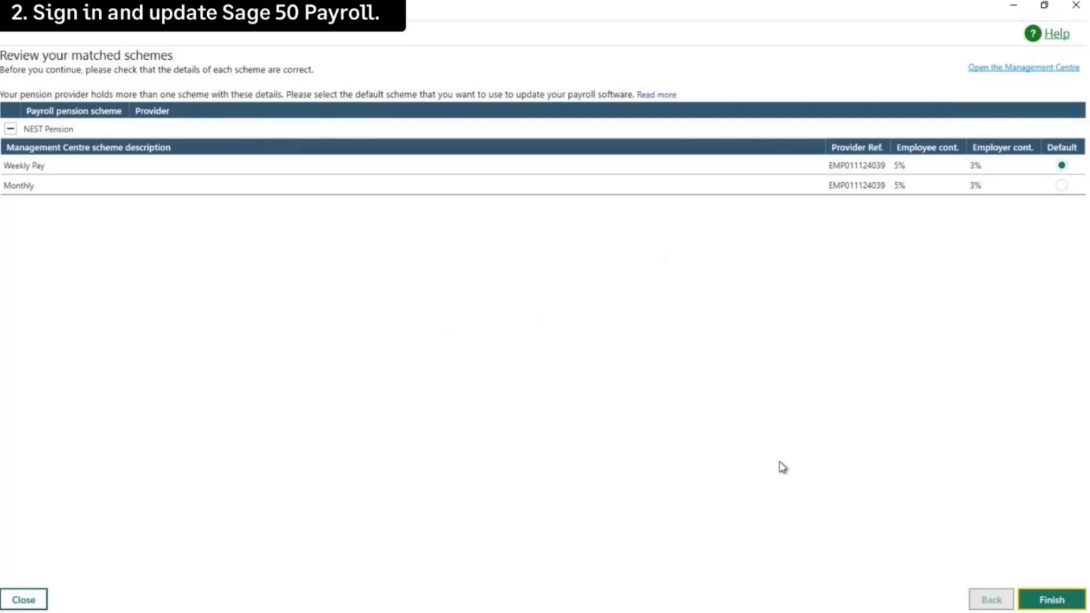
left_click(1057, 601)
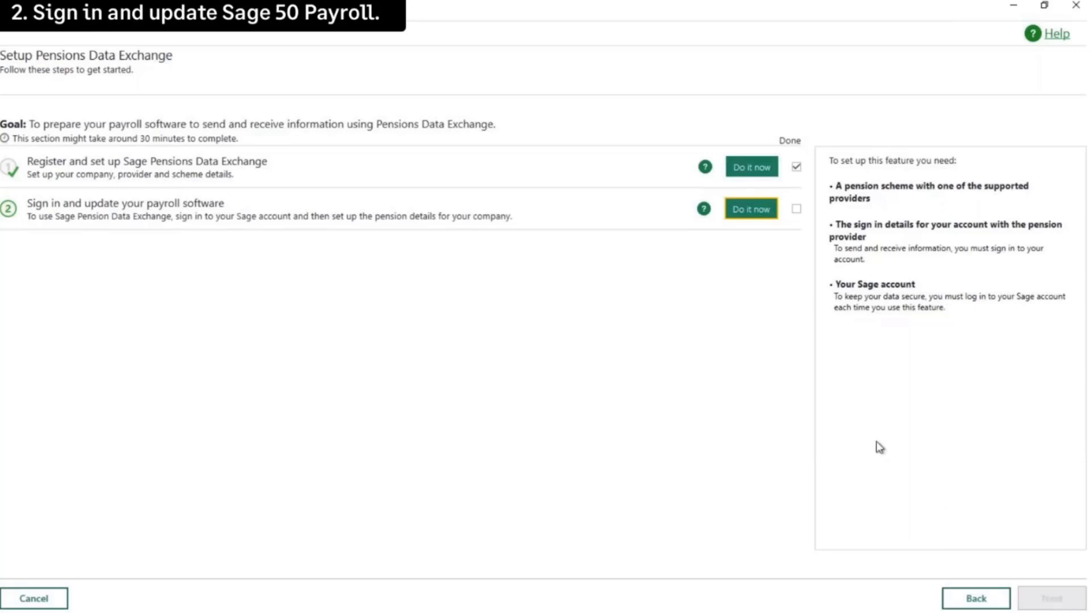
Step: Tick the sign-in step as done and finish on the Setup complete page
left_click(797, 209)
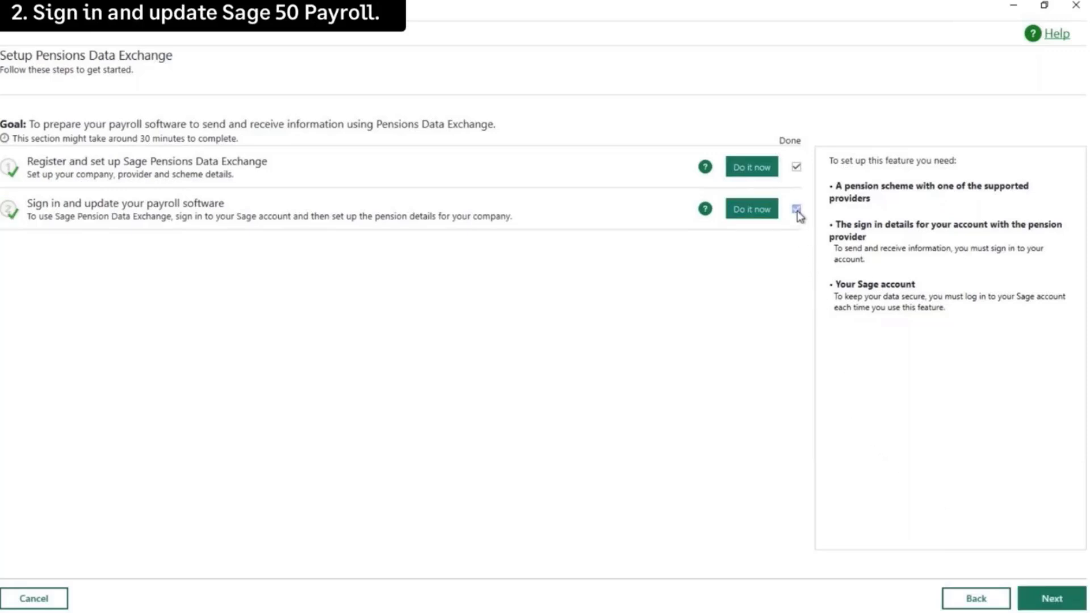
left_click(1051, 600)
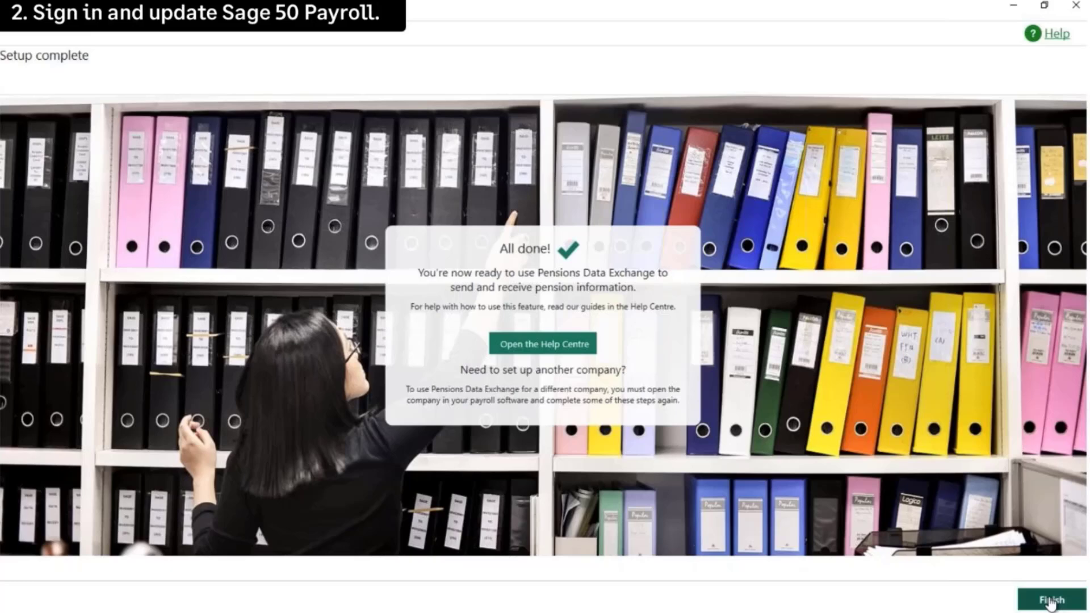
left_click(1050, 601)
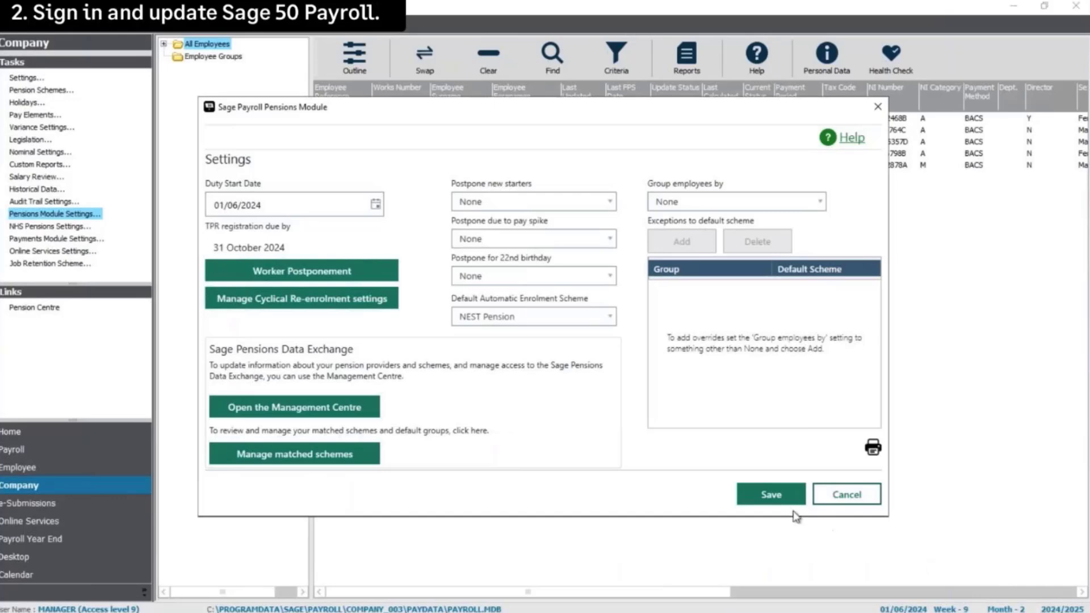
Step: Save the Pensions Module Settings with NEST Pension as the default enrolment scheme
left_click(772, 497)
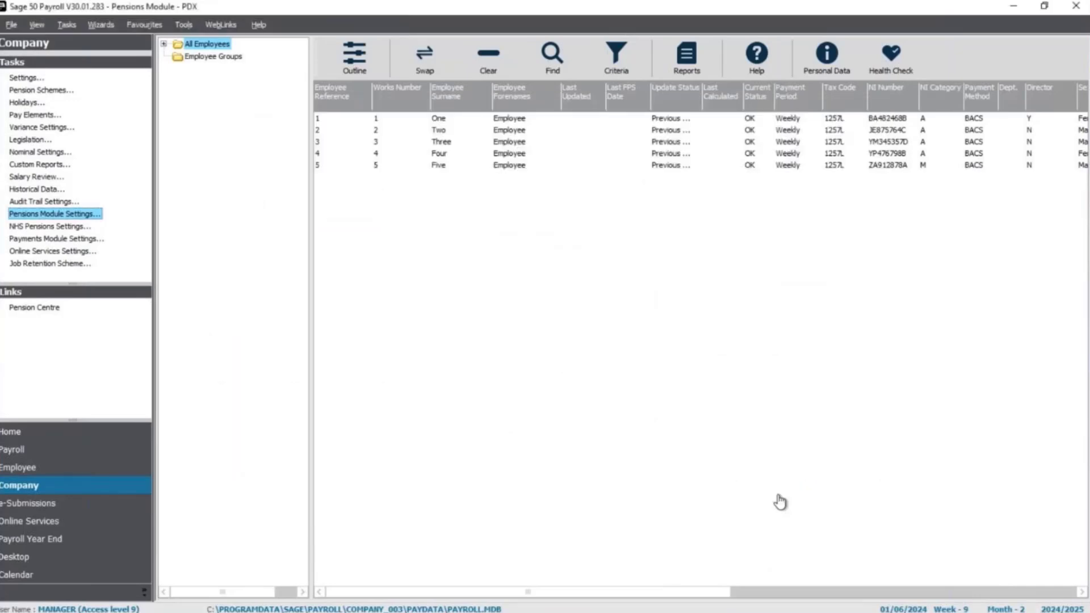
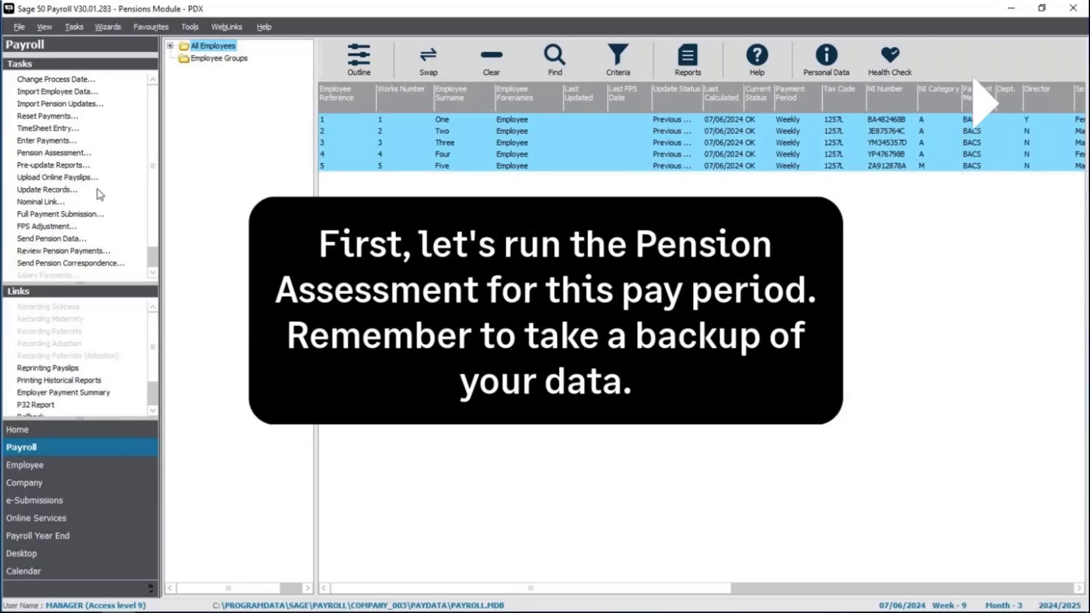
Step: Run the week 9 pension assessment with no backup, auto-enrolling the three eligible employees
left_click(75, 155)
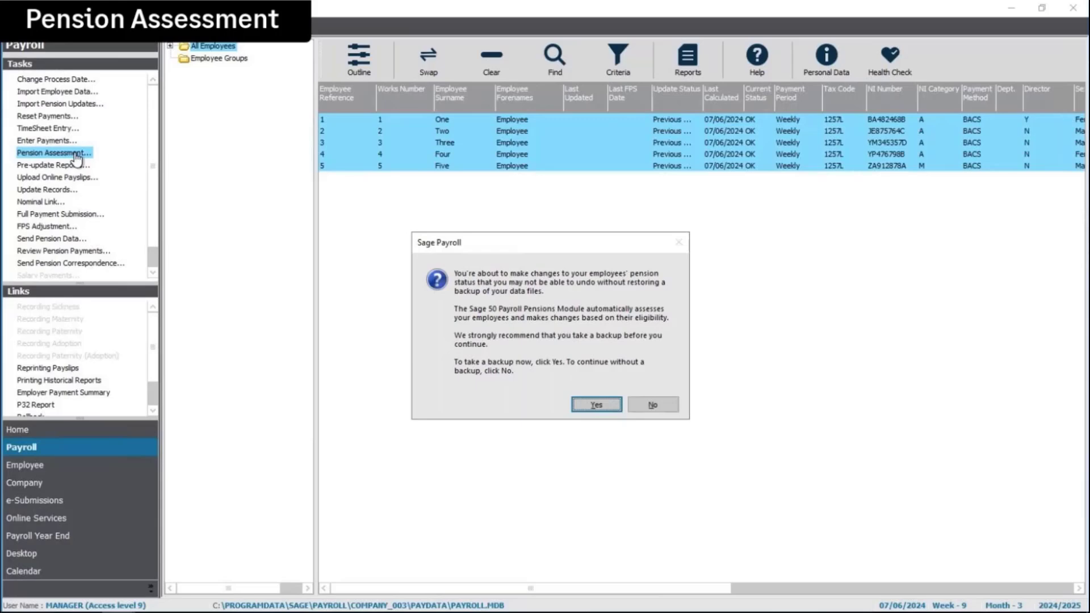
left_click(653, 409)
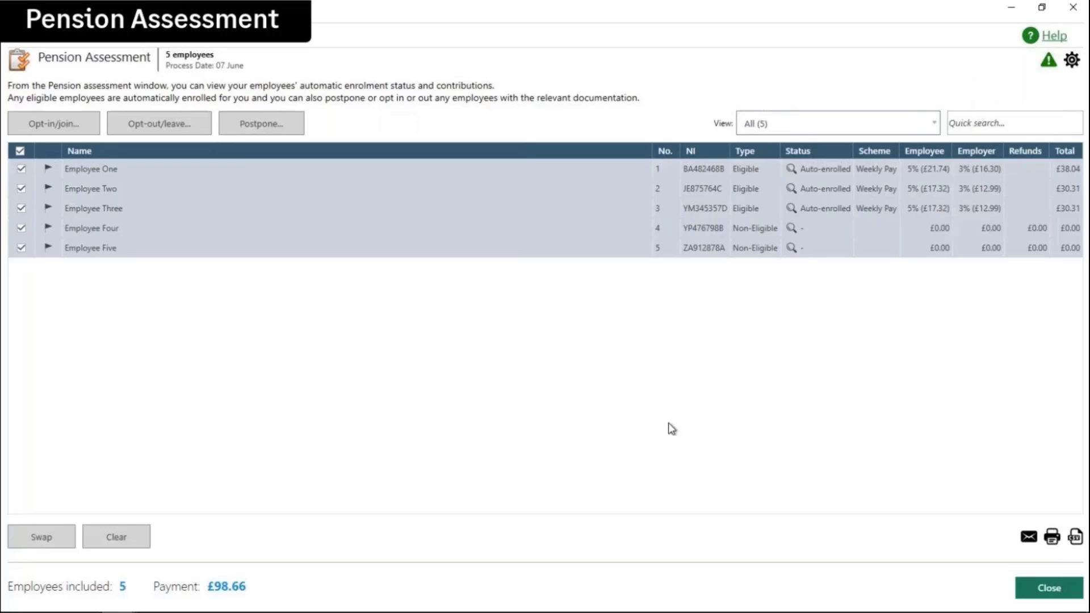
left_click(1048, 588)
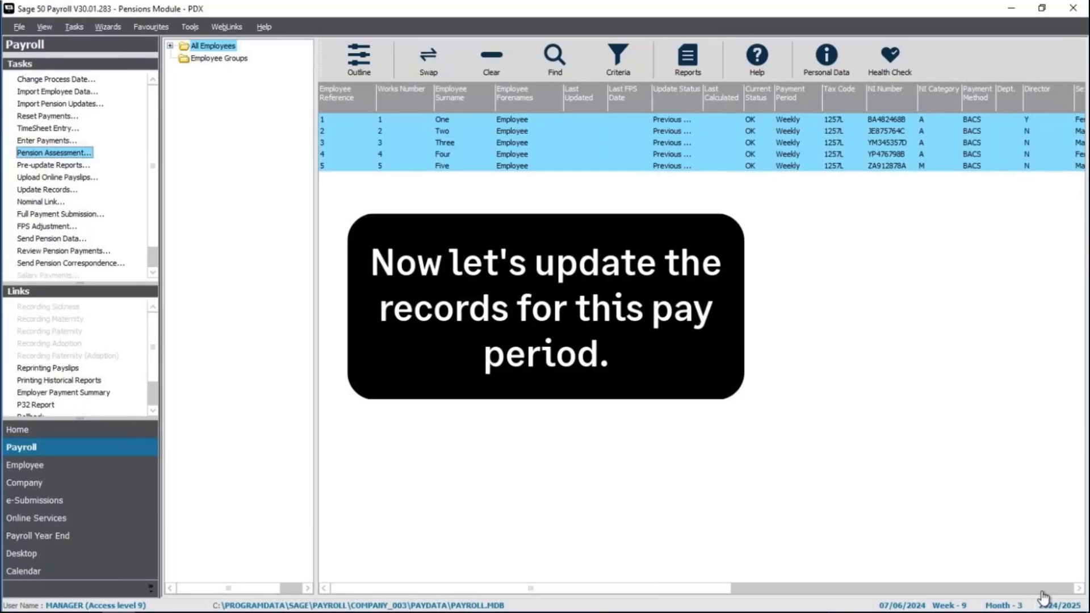
Step: Update the records of all five weekly employees to 07/06/2024 through the Update Records wizard
left_click(60, 191)
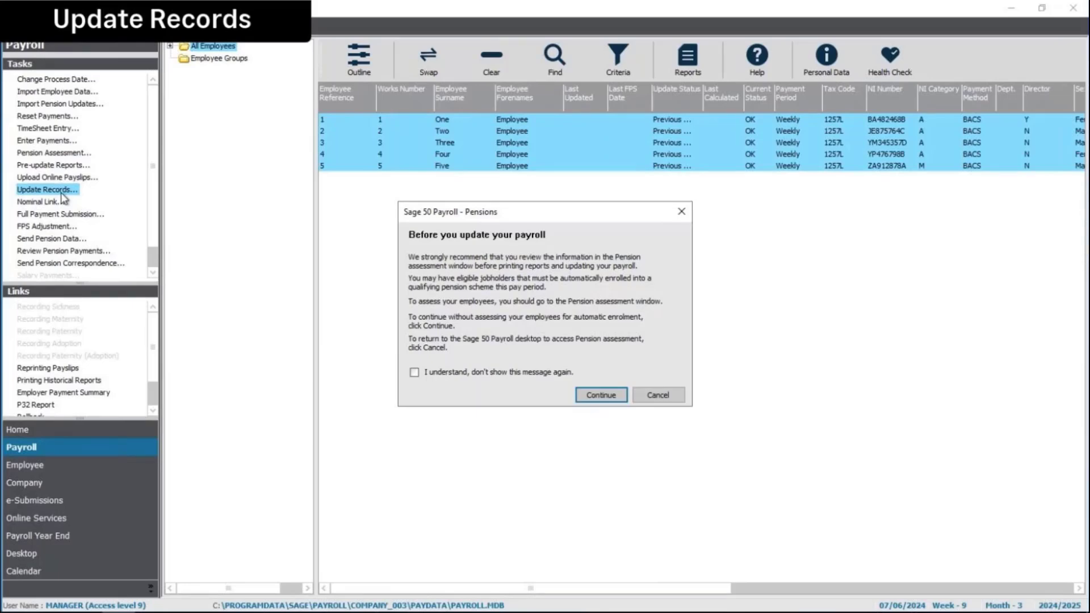
left_click(601, 399)
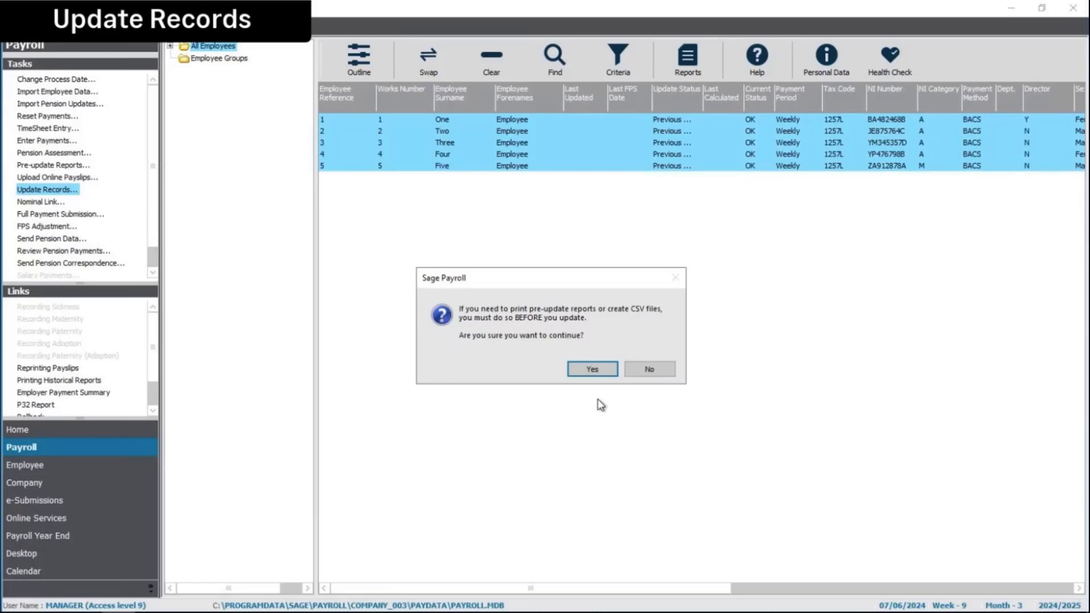
left_click(593, 369)
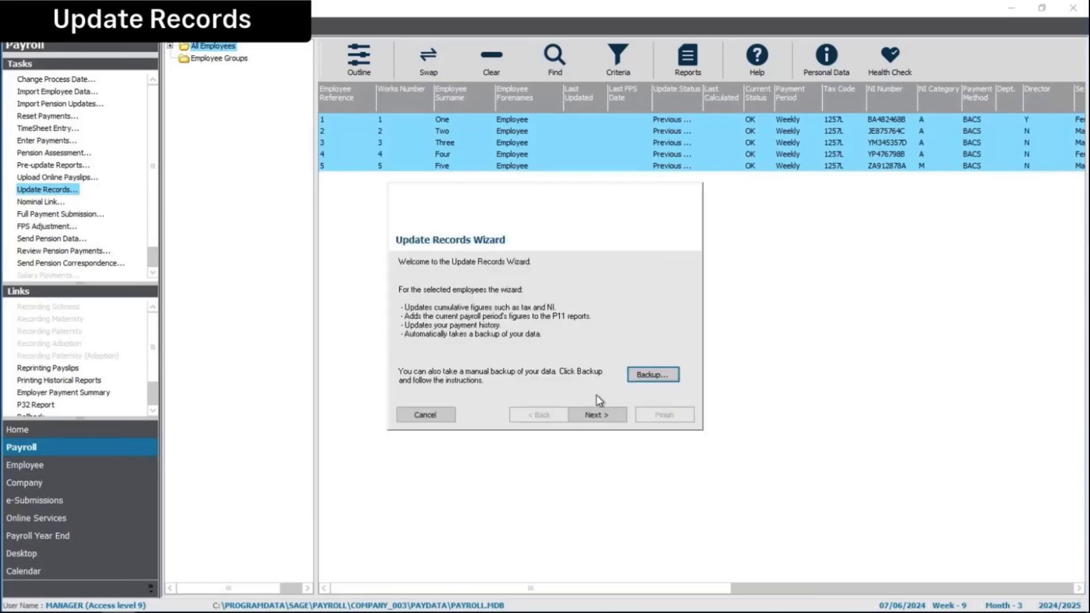
left_click(597, 414)
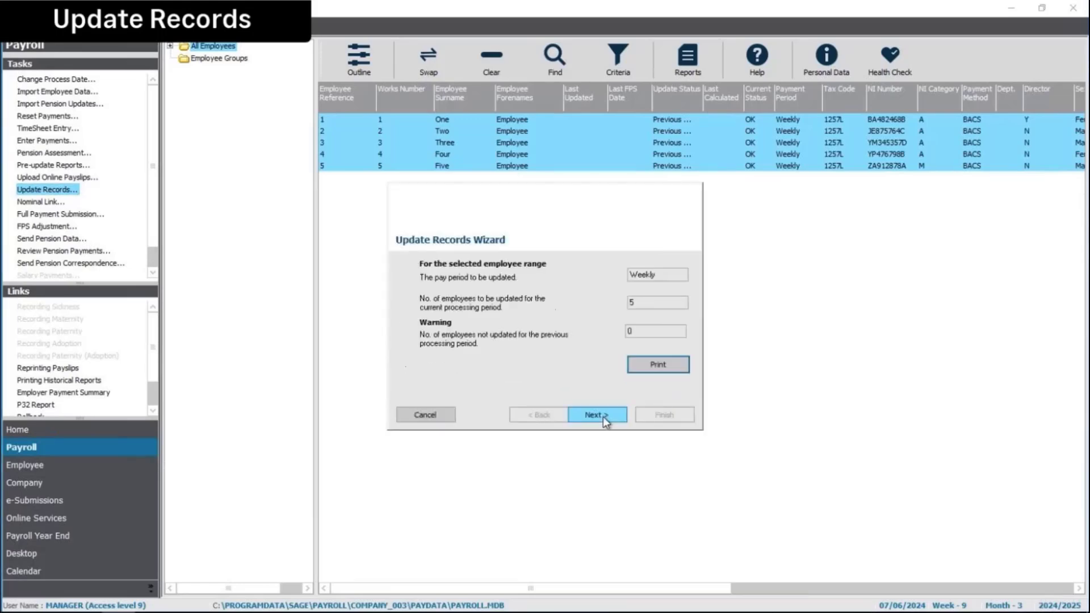
left_click(597, 414)
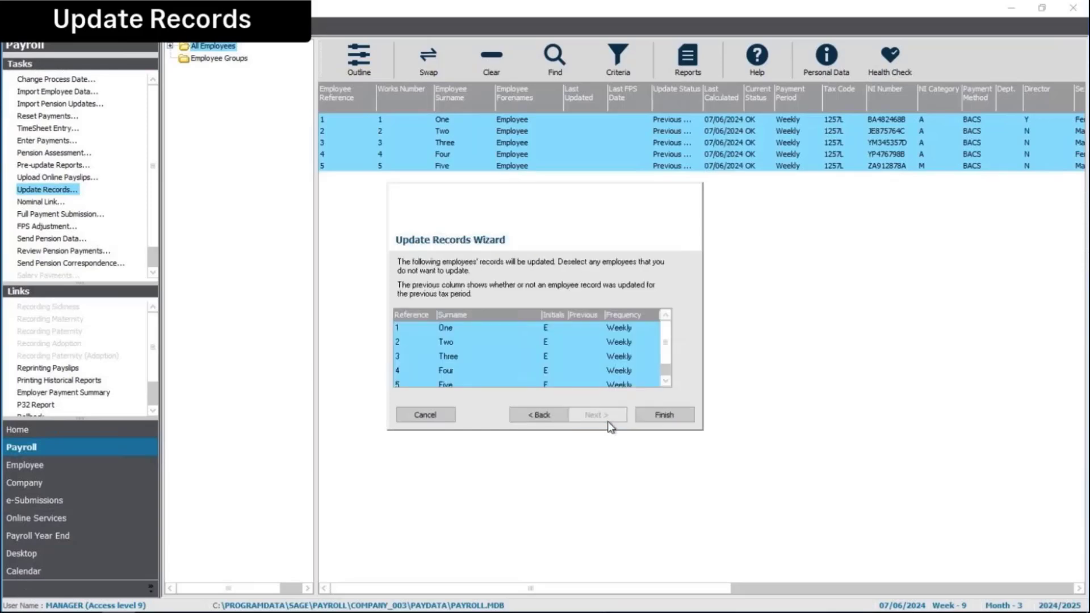
left_click(664, 415)
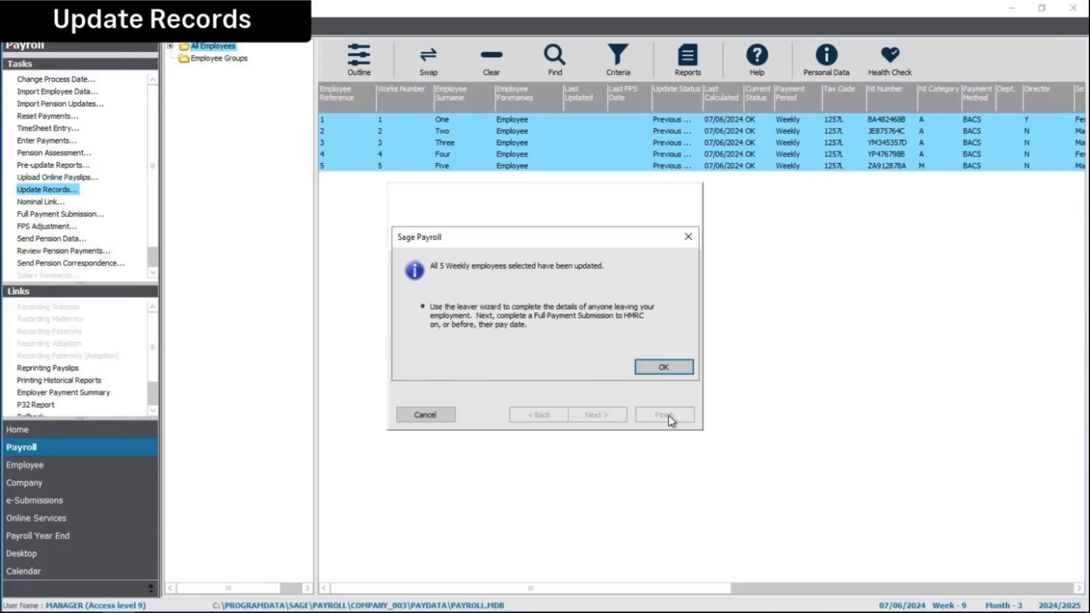
left_click(662, 368)
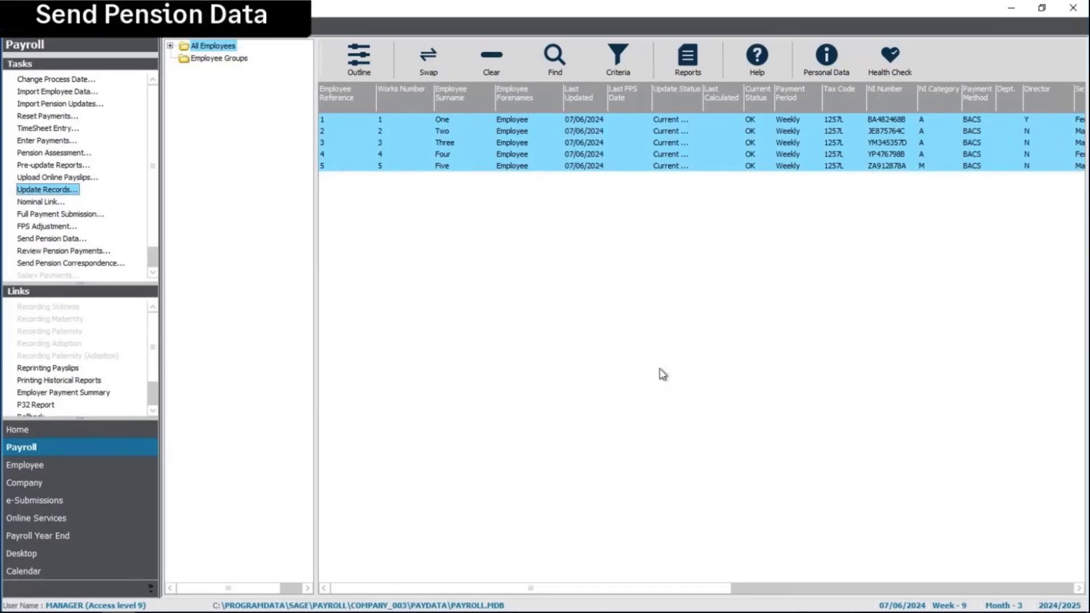
Step: Open Send Pension Data, maximized, showing the NEST submission's three enrolments and £98.66 contributions
left_click(57, 242)
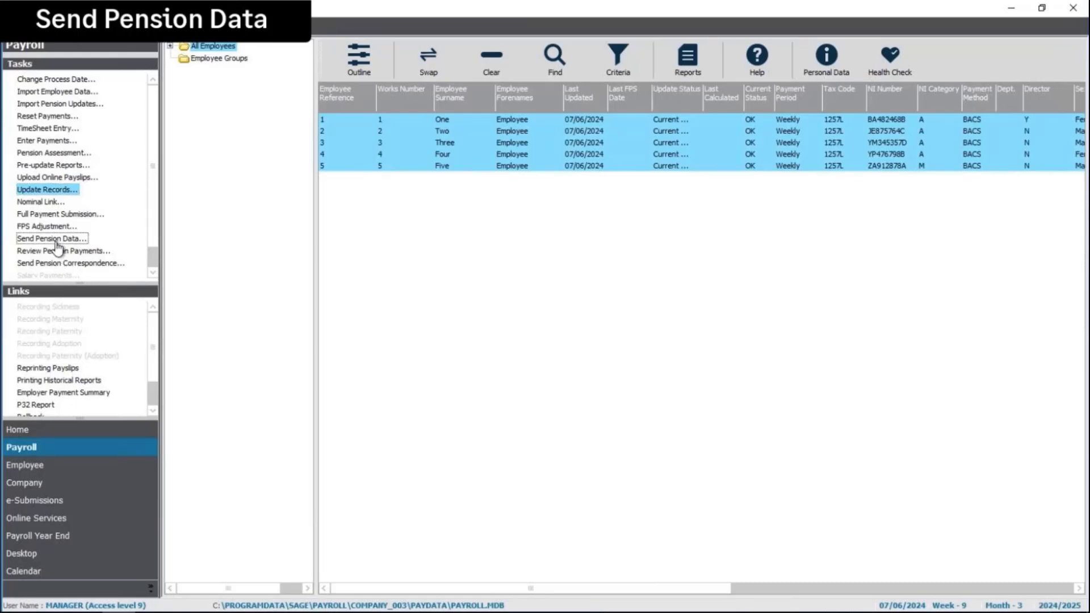
left_click(57, 243)
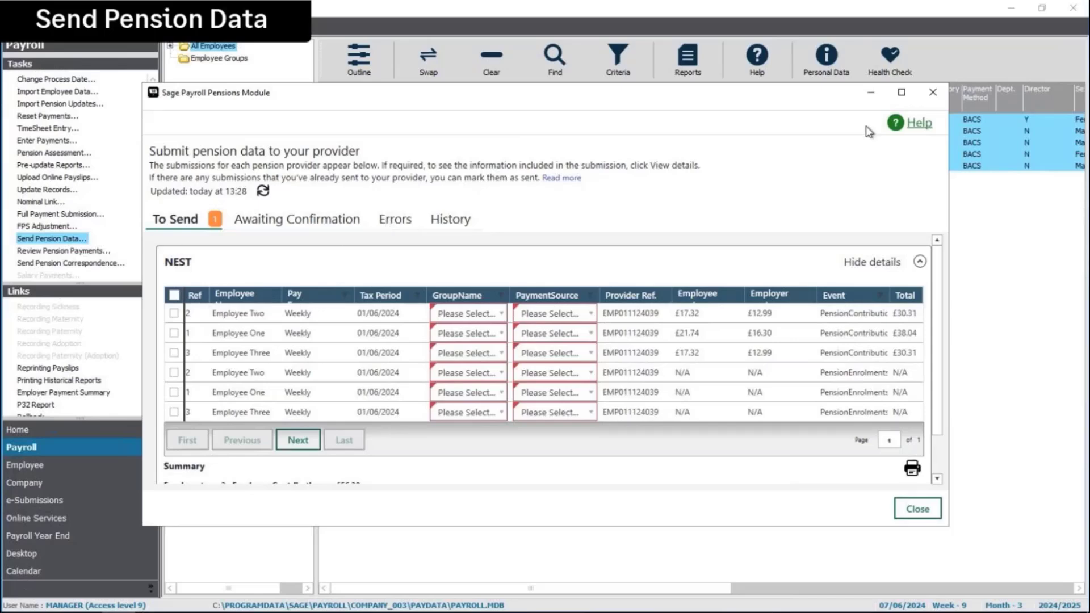
left_click(901, 93)
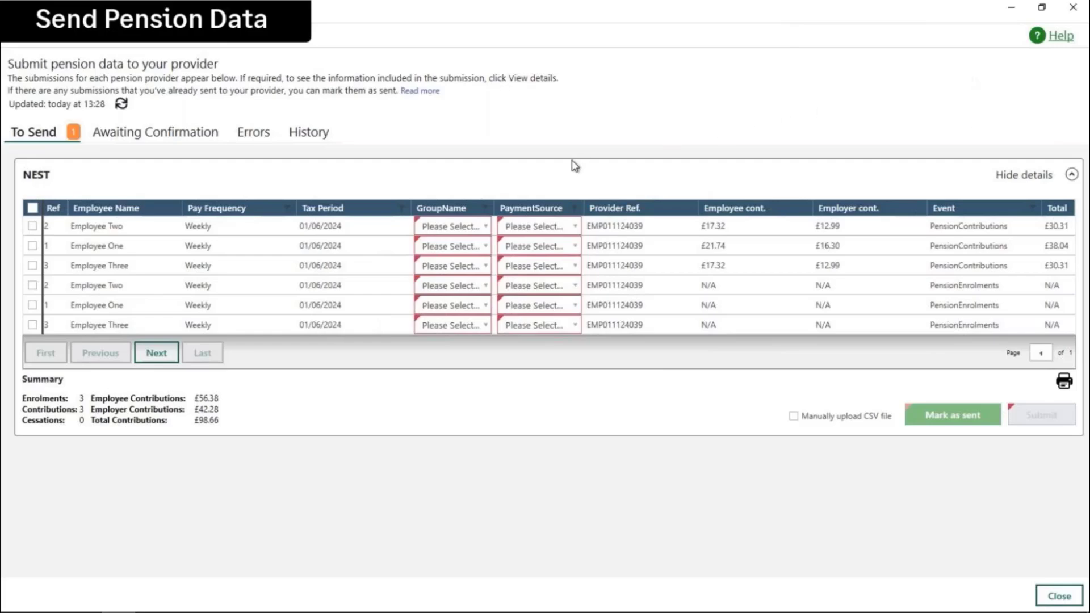
Step: Set Employee Two's contribution row to group Weekly Pay and payment source Source 1
left_click(484, 230)
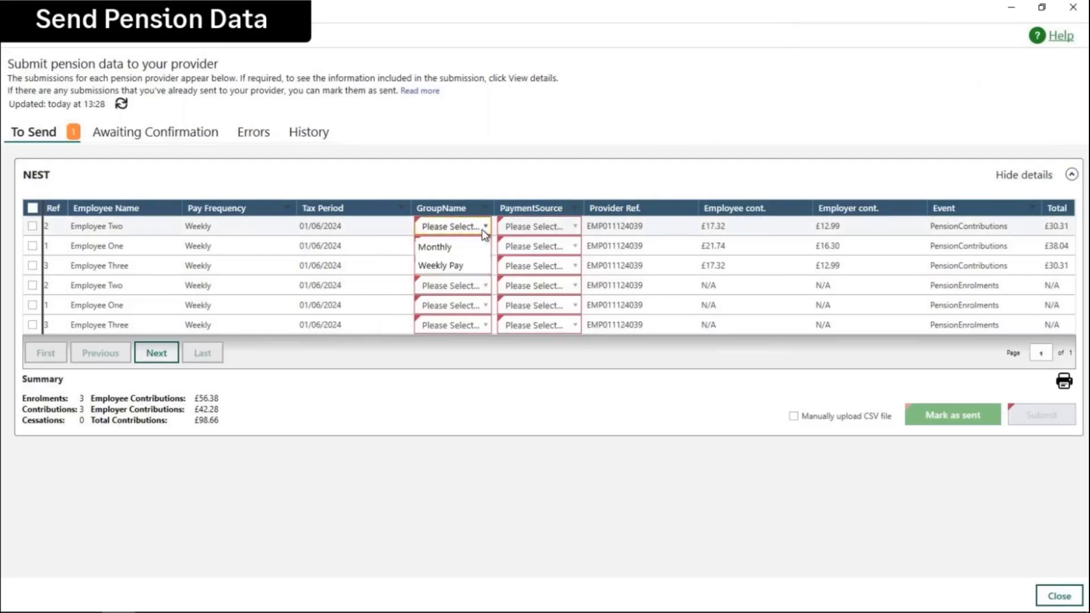
left_click(451, 265)
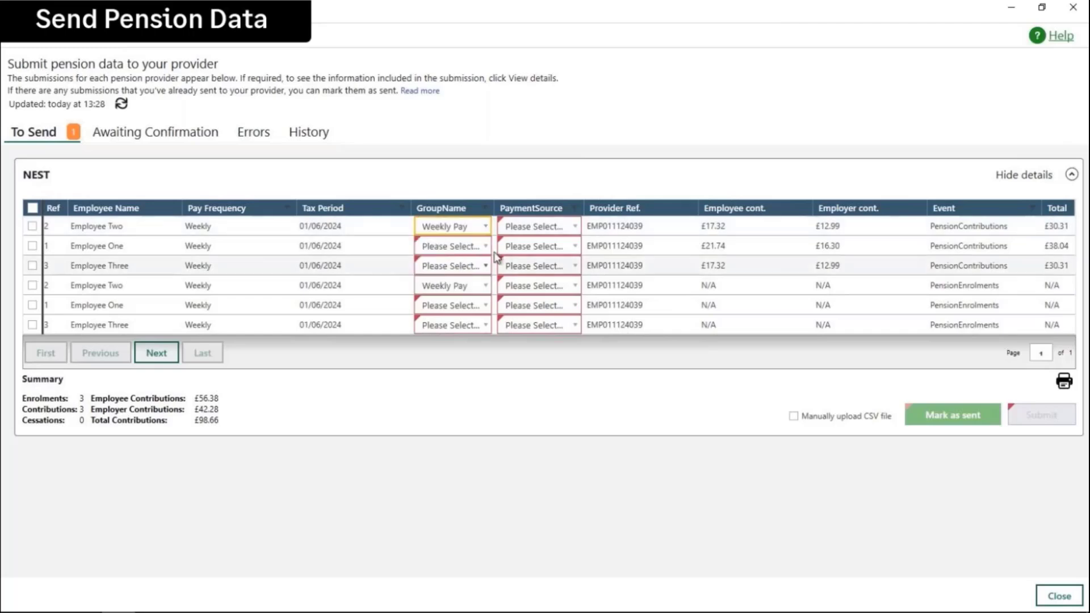
left_click(558, 226)
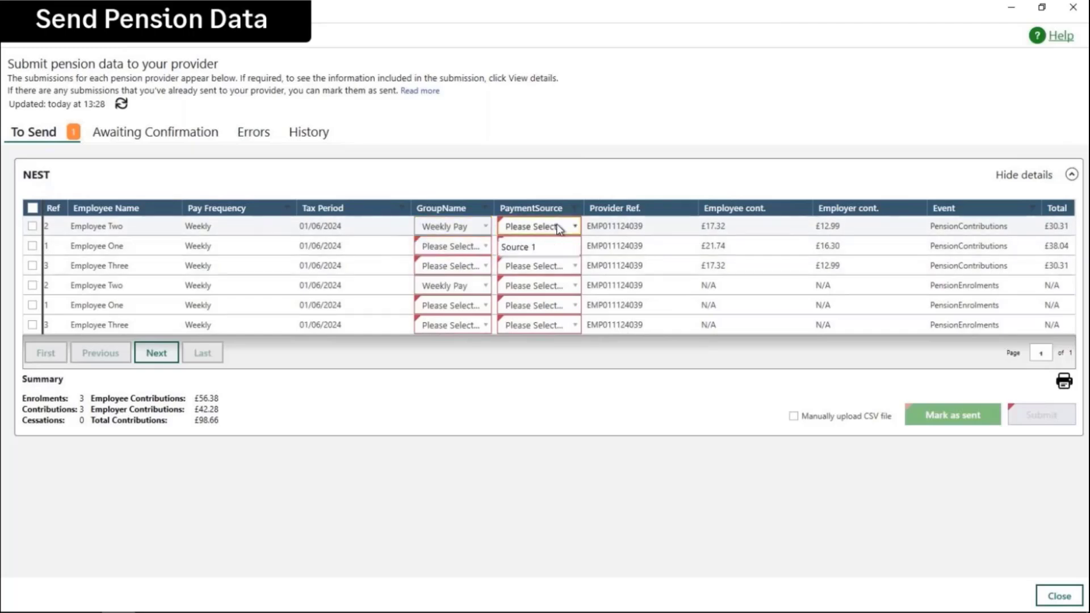
left_click(531, 247)
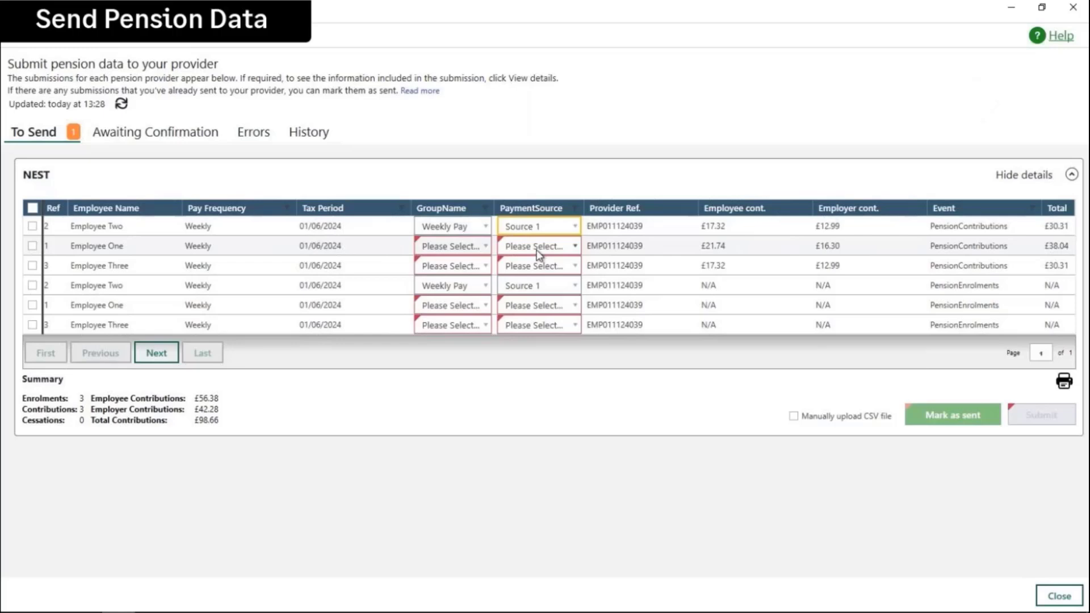
Step: Select all six NEST rows and bulk-assign group Weekly Pay and payment source Source 1
left_click(32, 208)
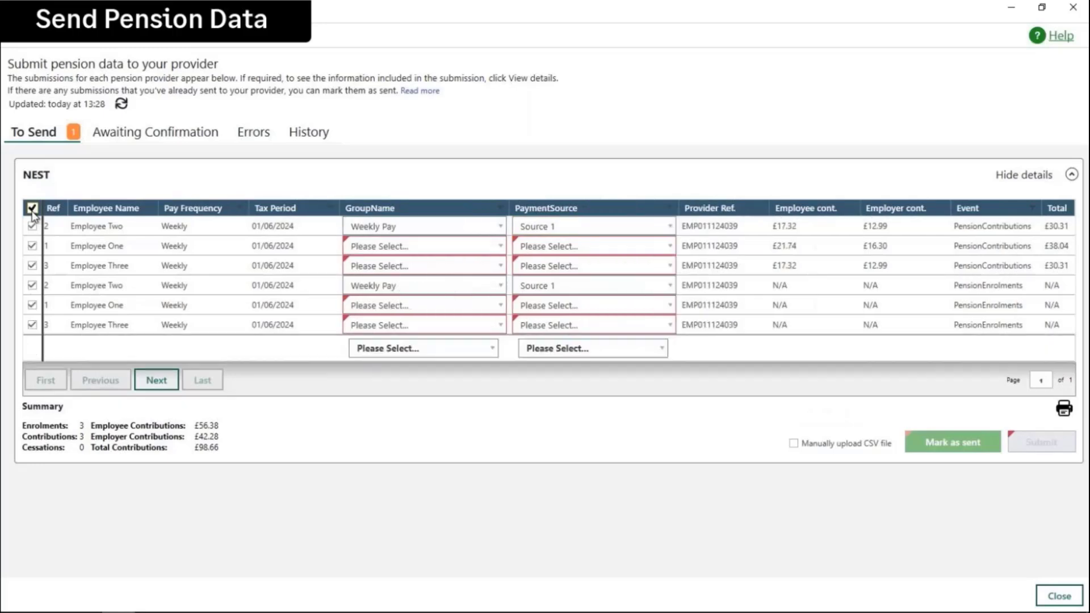
left_click(419, 352)
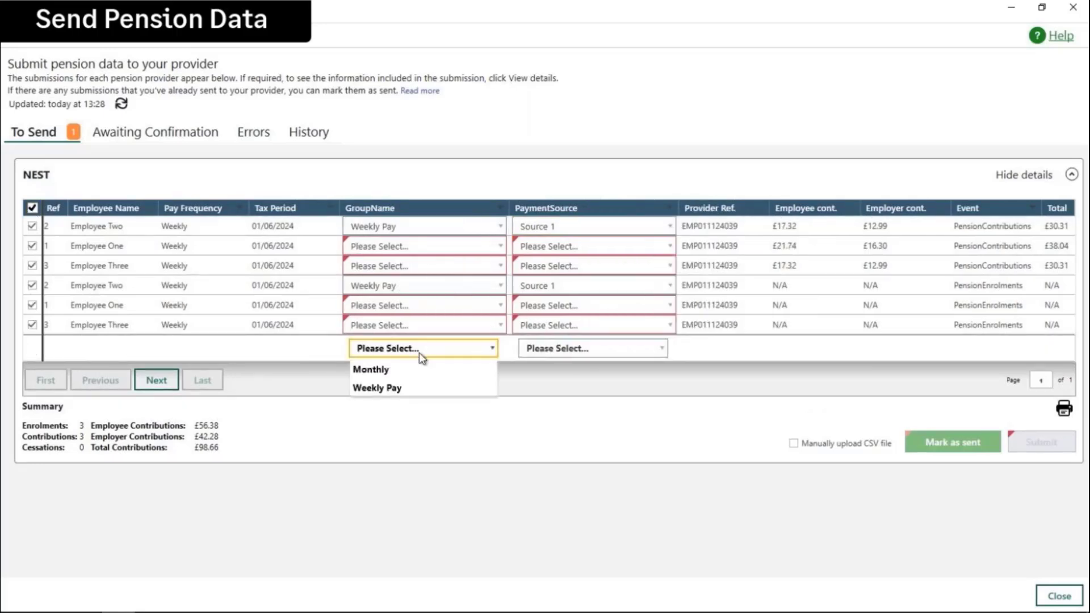
left_click(391, 387)
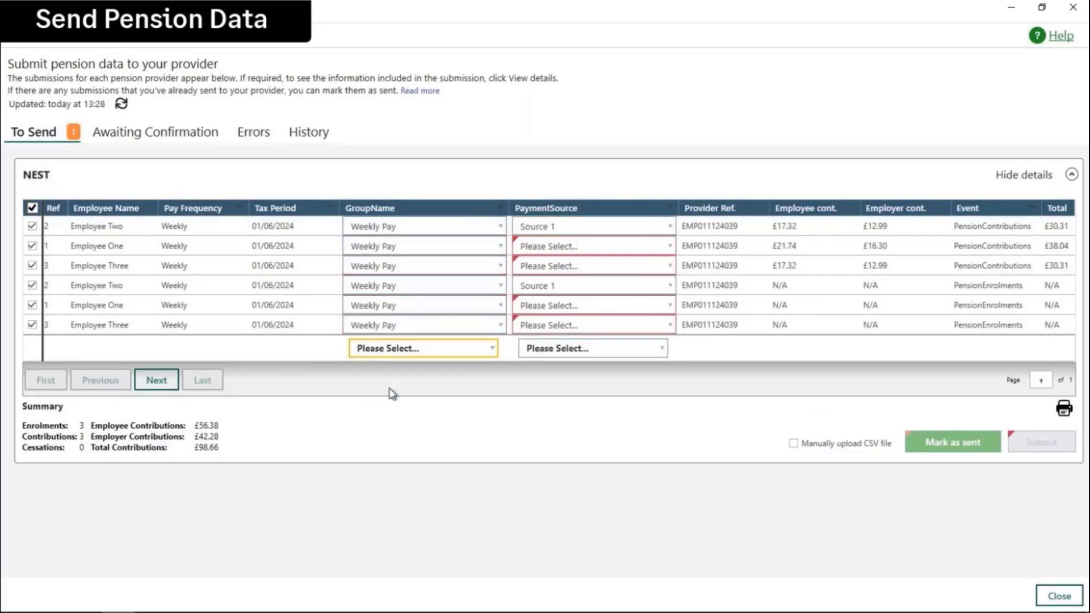
left_click(572, 349)
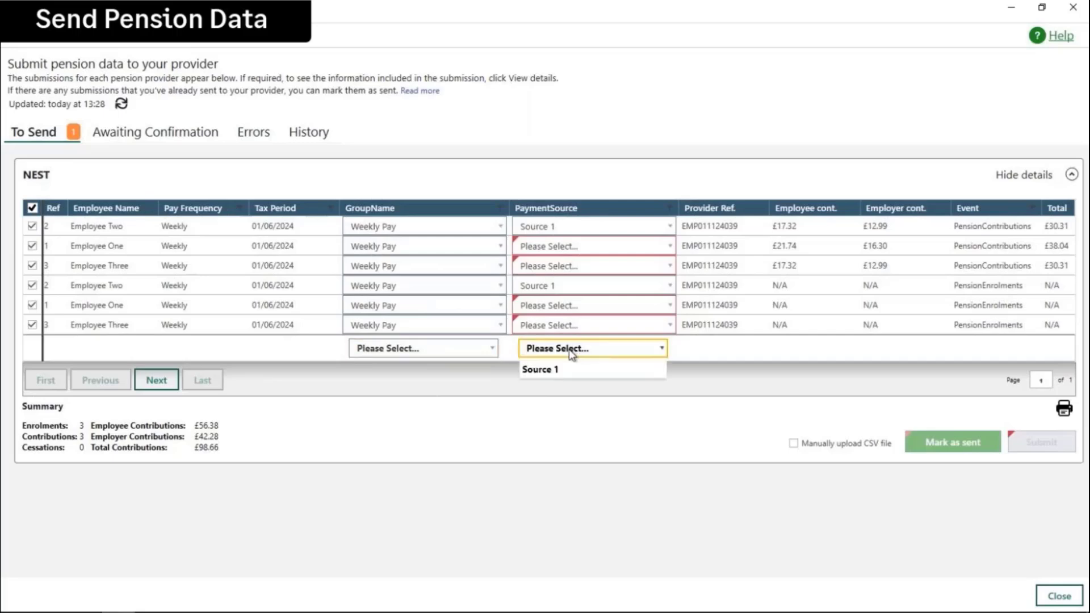
left_click(542, 370)
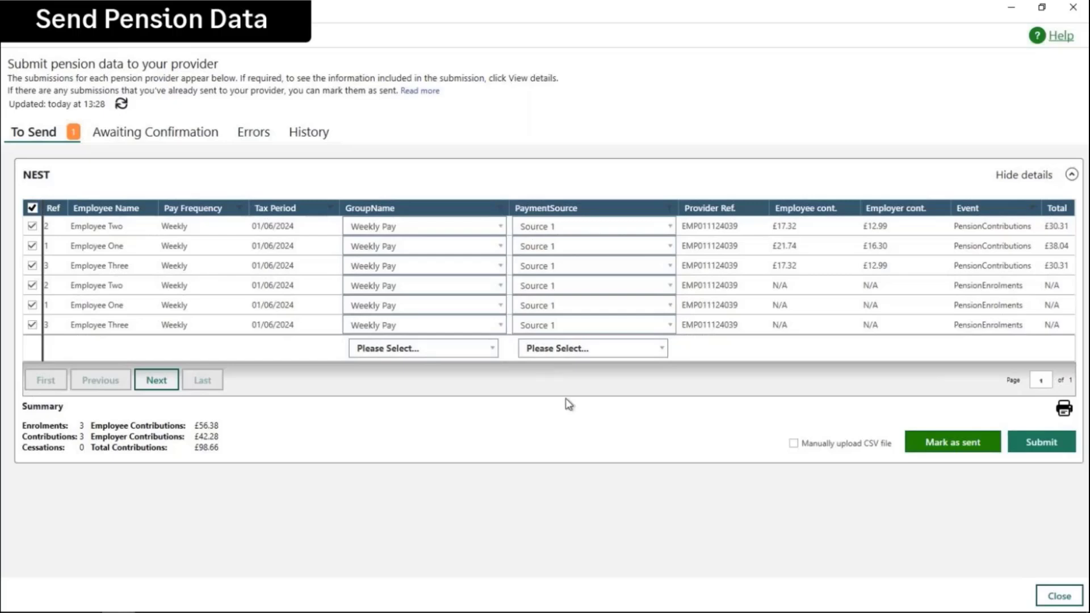
Step: Submit the NEST data and refresh Awaiting Confirmation to show status 'Preparing your data'
left_click(1044, 450)
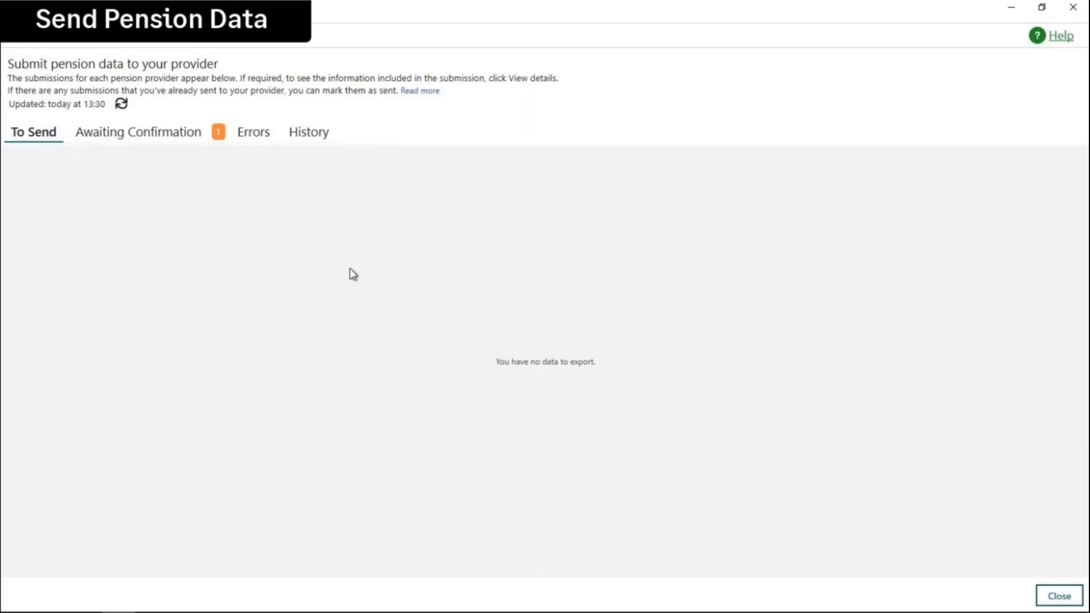
left_click(121, 136)
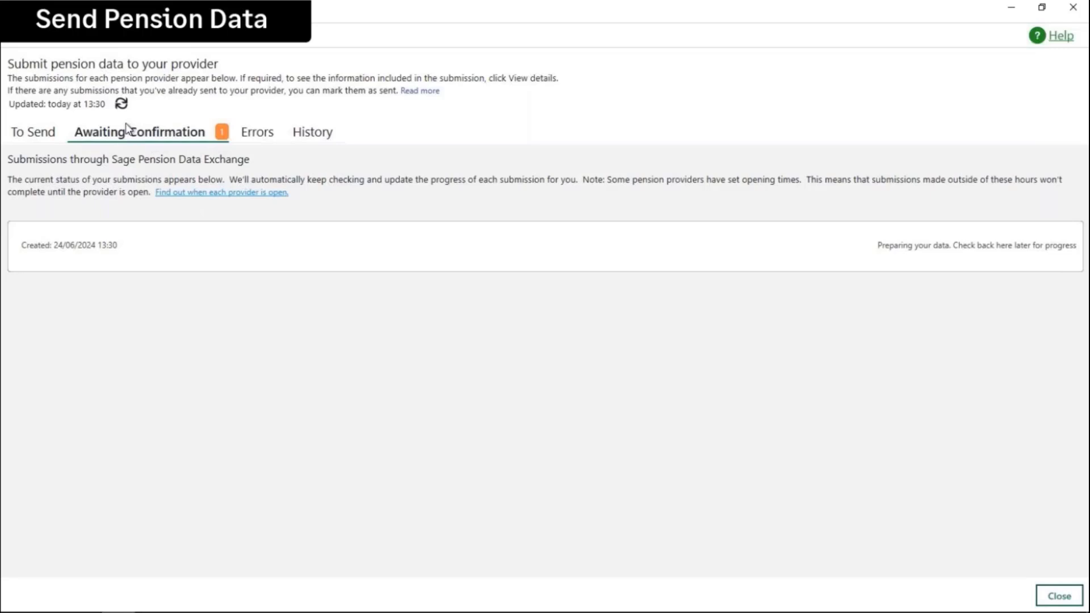
left_click(121, 103)
Step: Close and reopen the pensions window, dismiss the already-exporting warning, and check Awaiting Confirmation
left_click(1055, 606)
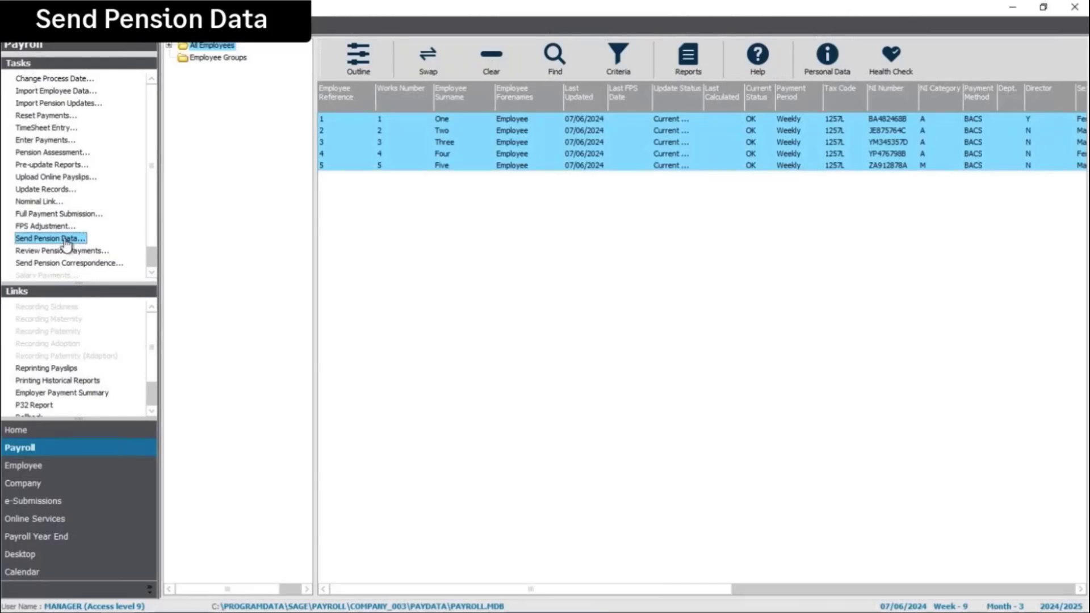
left_click(67, 246)
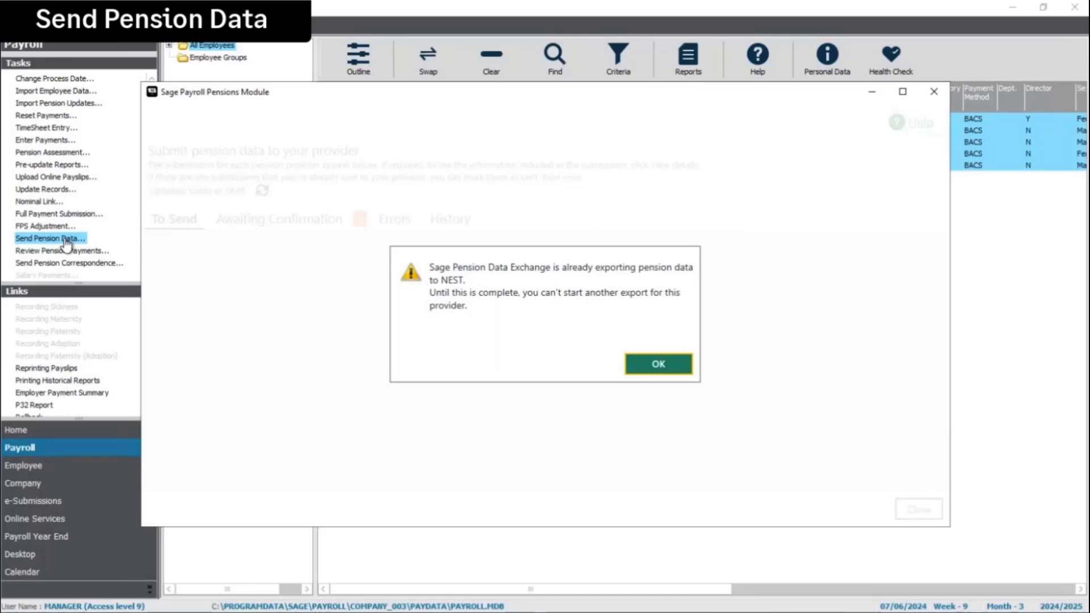
left_click(667, 365)
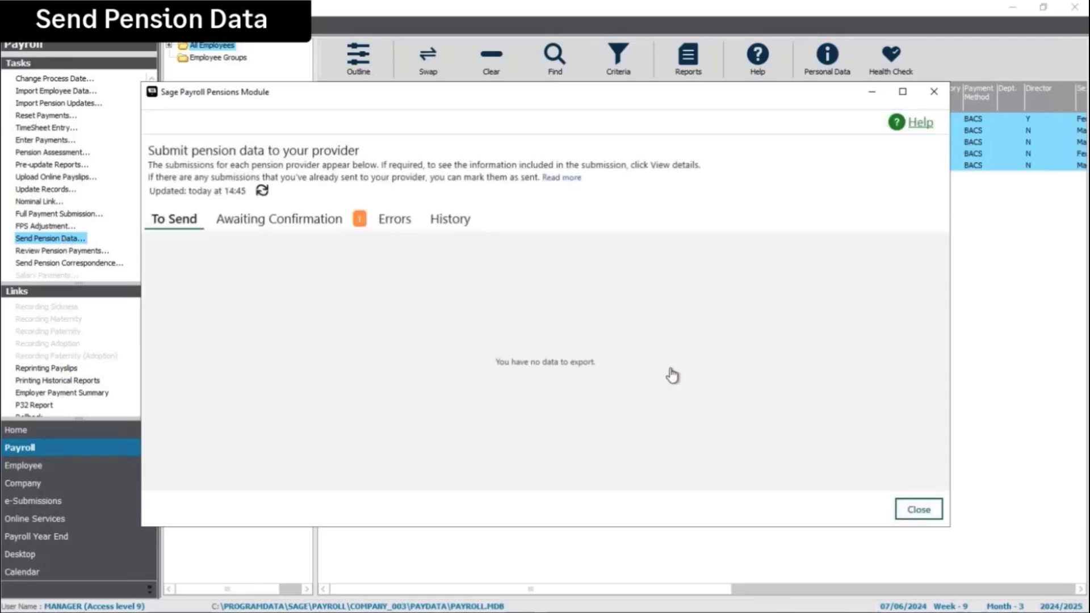
left_click(292, 222)
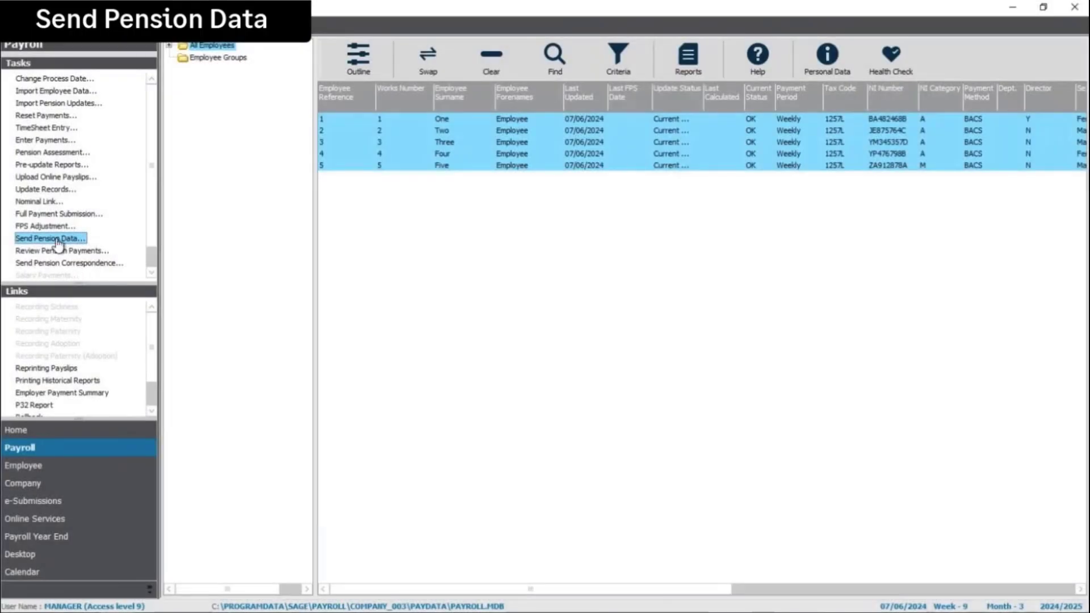
Step: Reopen Send Pension Data, now updated today at 15:06 with nothing left to send
left_click(57, 238)
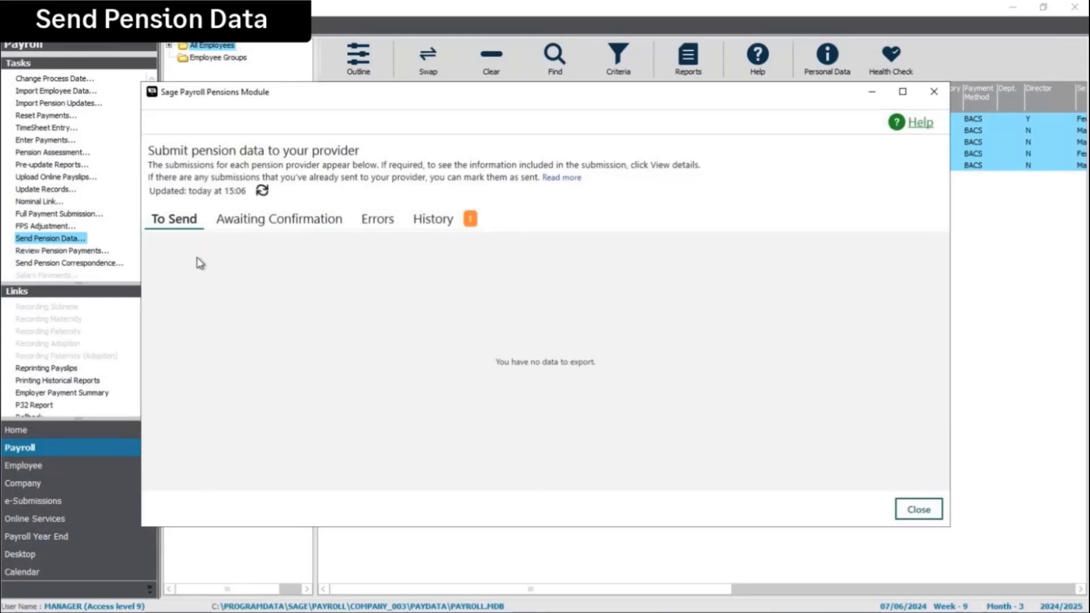
Step: Expand the NEST entry in History to confirm it was sent direct, then close the window
left_click(434, 222)
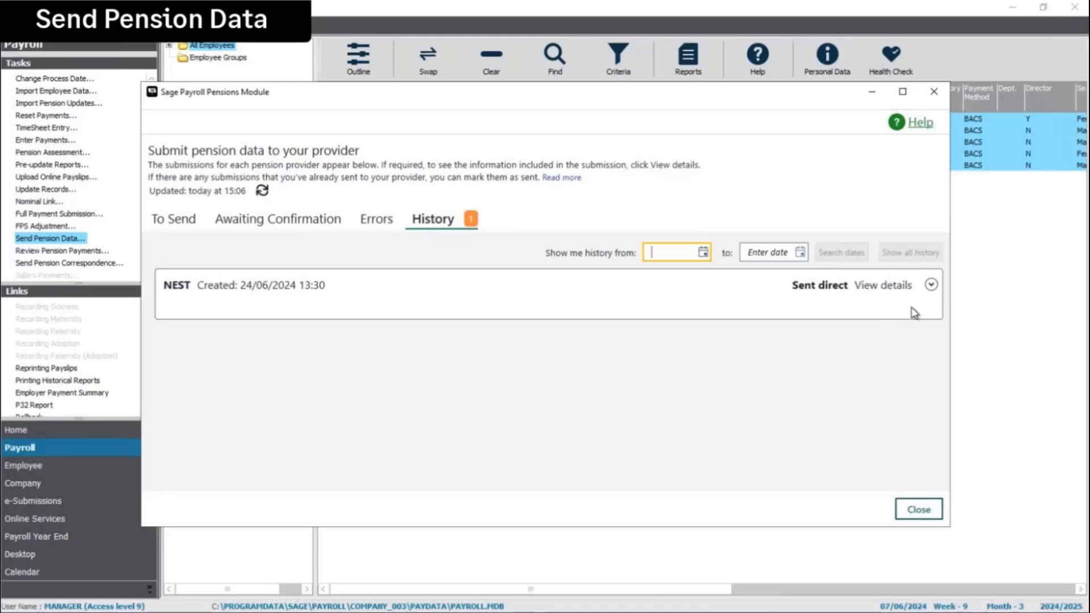
left_click(931, 286)
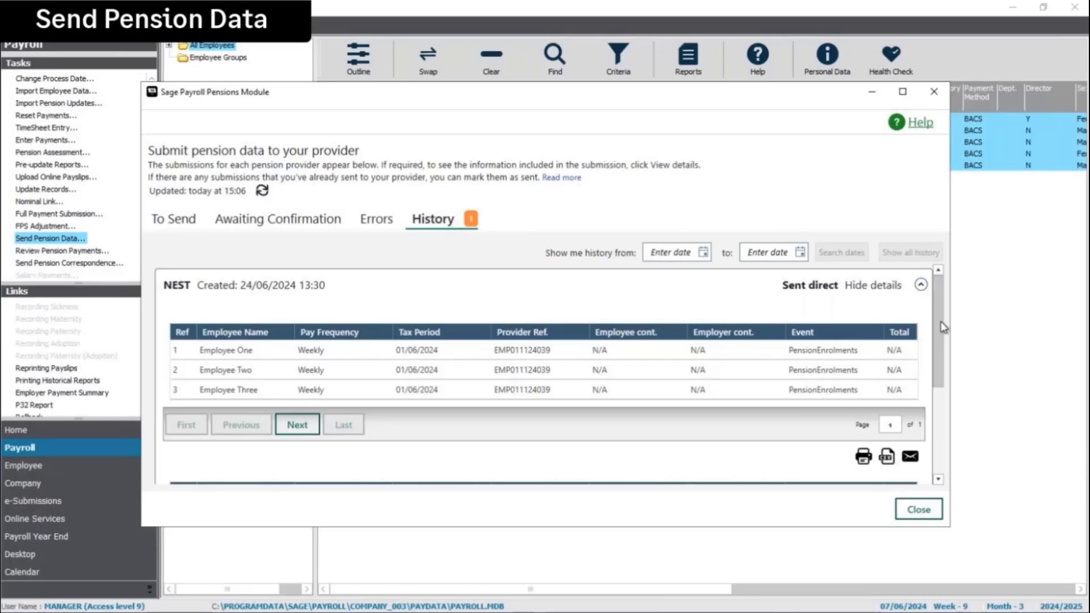
left_click_drag(943, 328, 946, 395)
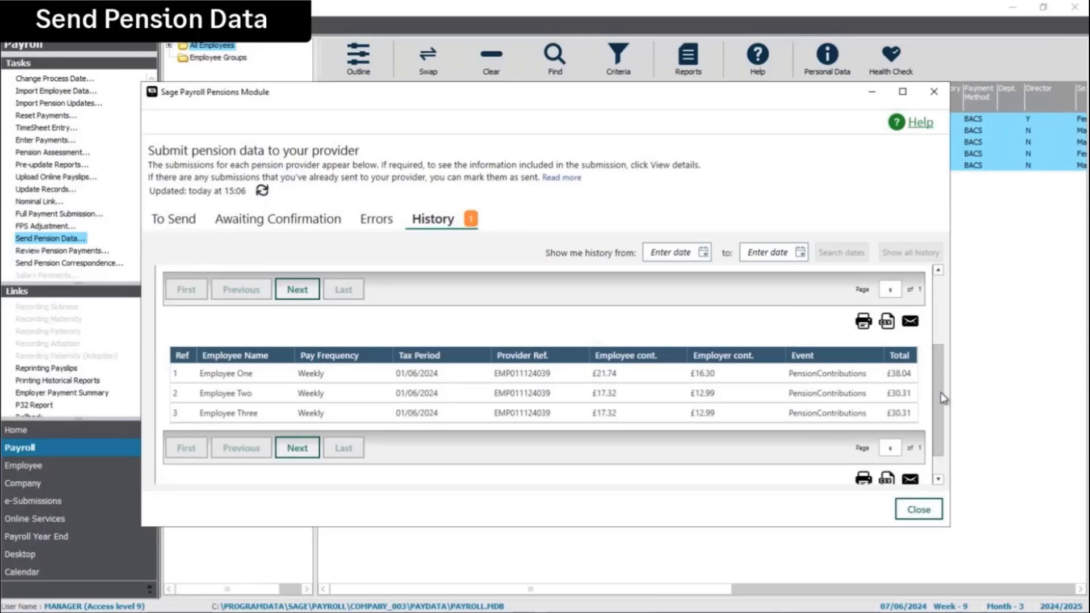
left_click_drag(944, 398, 937, 309)
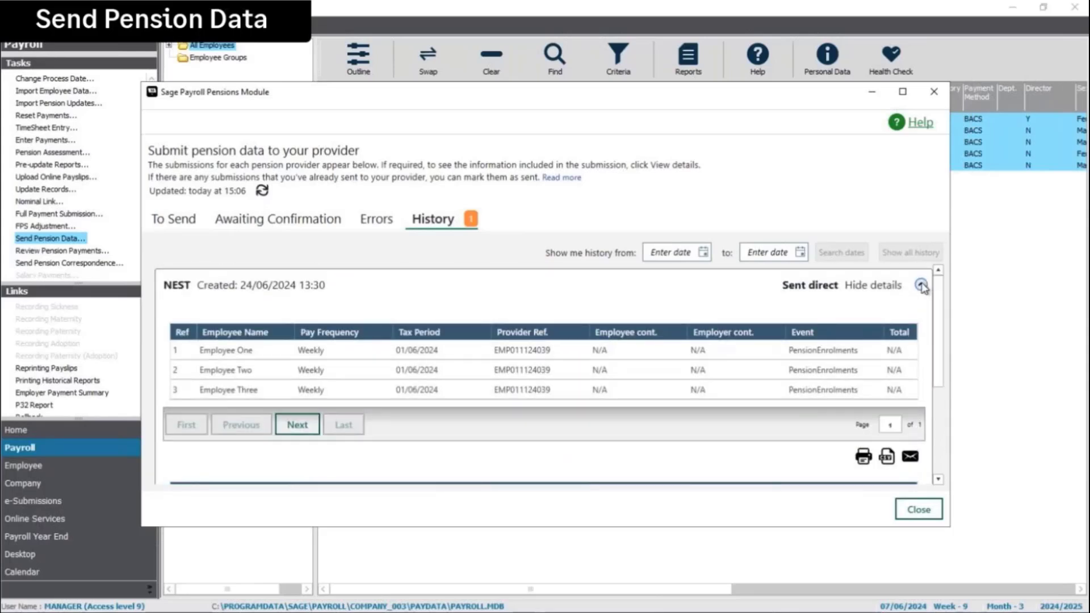
left_click(926, 286)
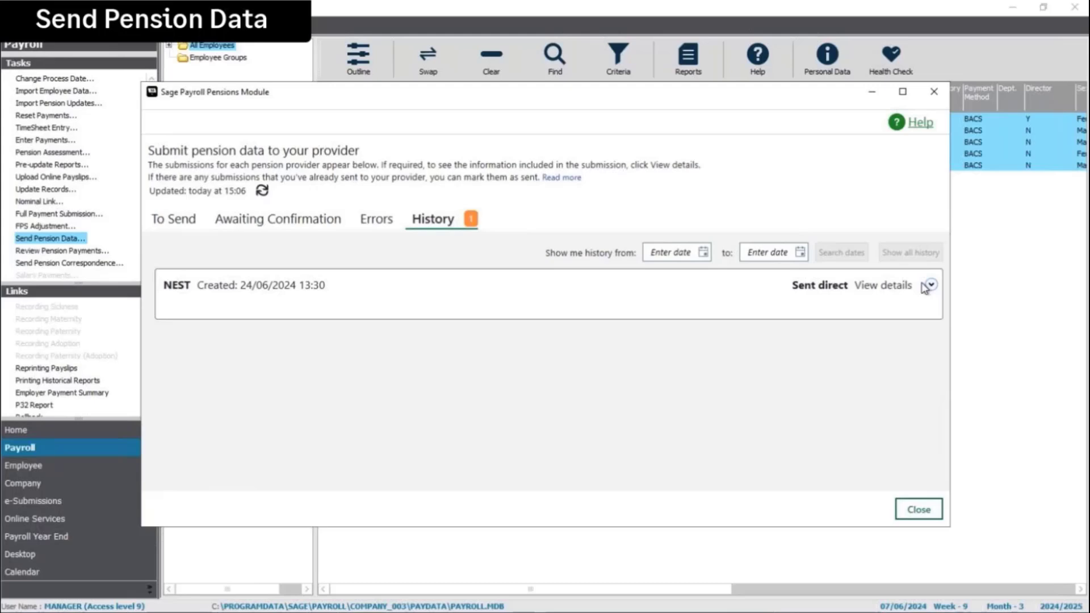
left_click(923, 509)
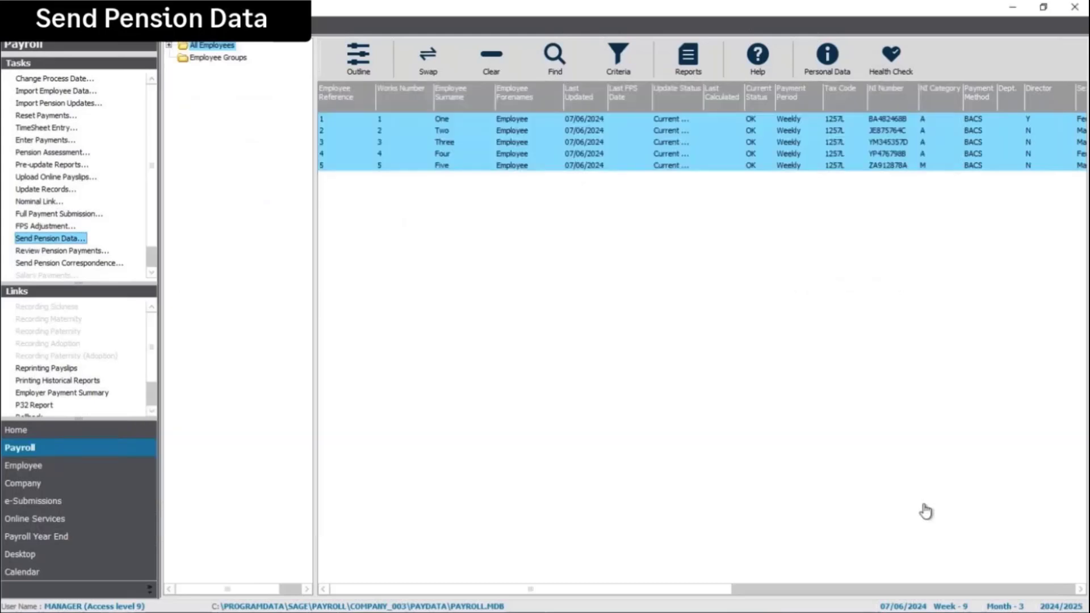